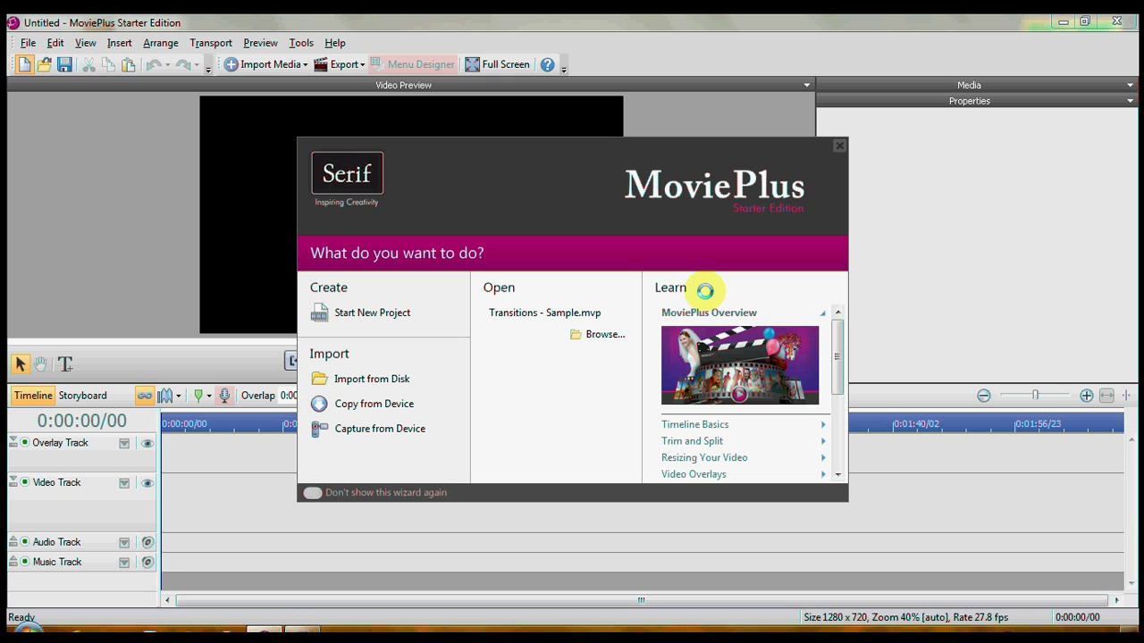
- Close the startup wizard to reveal the empty untitled project
{"action": "mouse_move", "coordinate": [829, 323]}
{"action": "left_mouse_down"}
{"action": "mouse_move", "coordinate": [830, 408]}
{"action": "mouse_move", "coordinate": [837, 327]}
{"action": "left_mouse_up"}
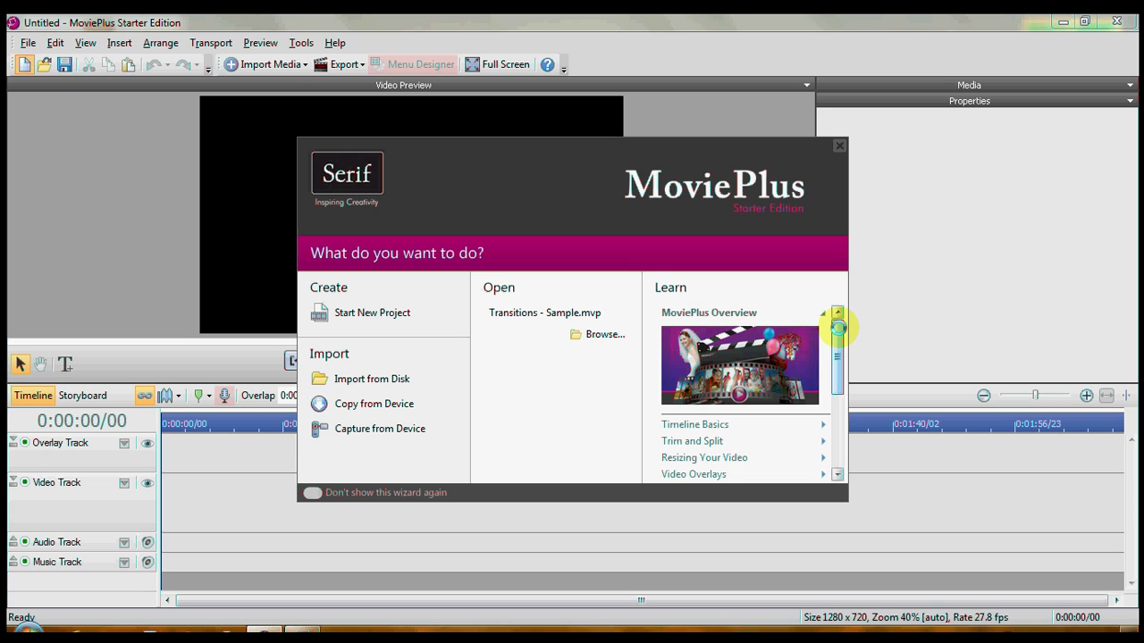
{"action": "left_click", "coordinate": [840, 146]}
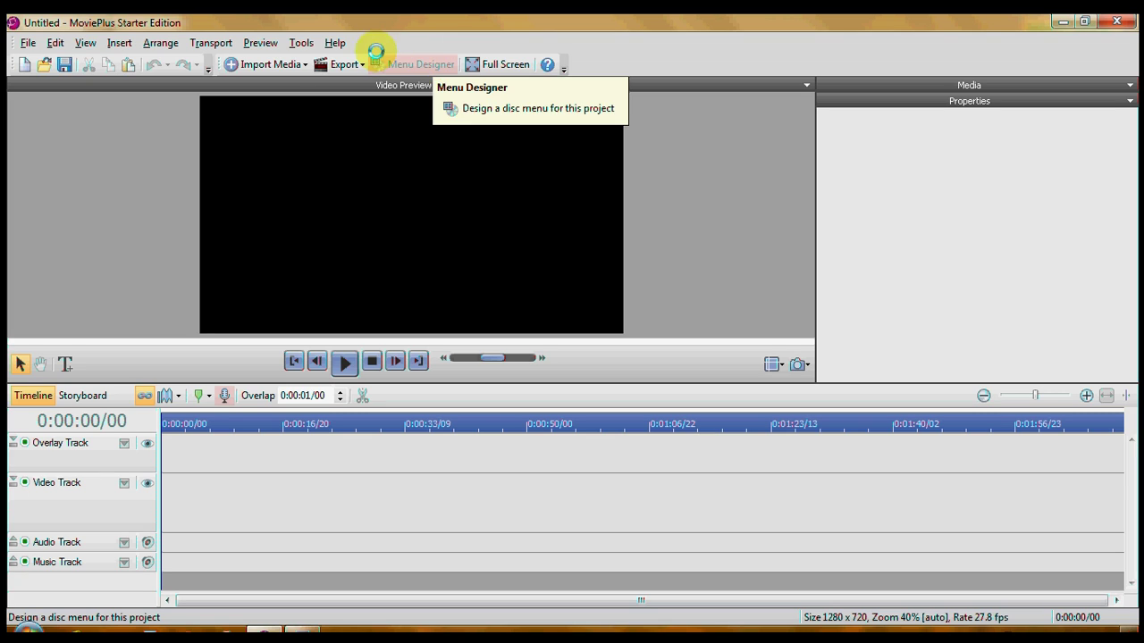
{"action": "left_click", "coordinate": [301, 42]}
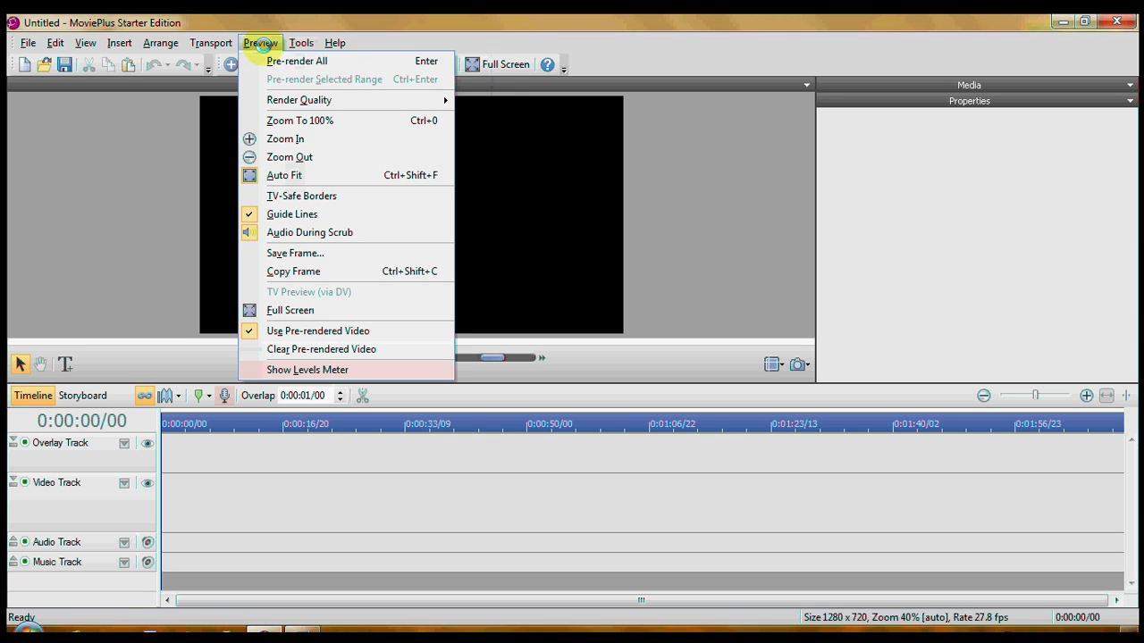
{"action": "mouse_move", "coordinate": [160, 43]}
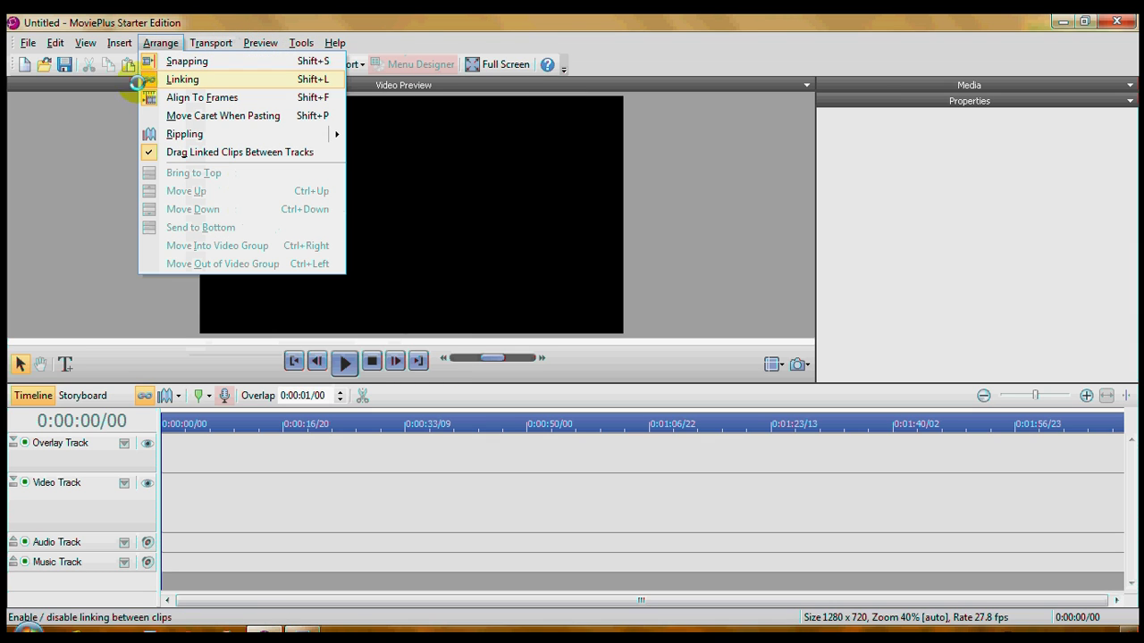
{"action": "left_click", "coordinate": [749, 310]}
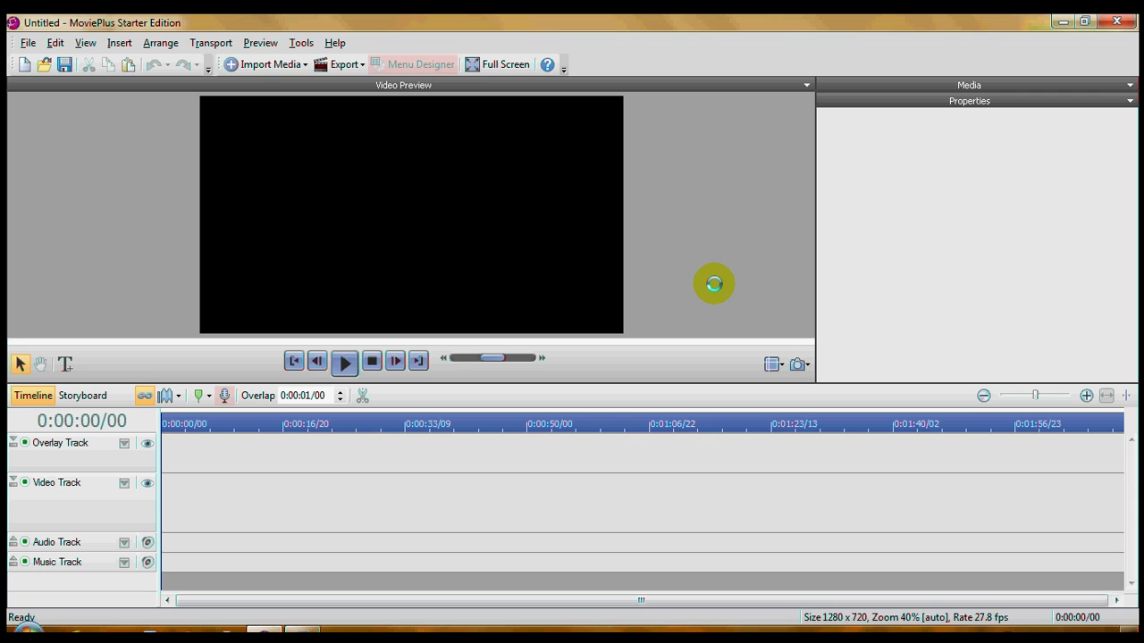
- Expand the Media panel, trying Properties and Storyboard view before returning to Timeline view
{"action": "left_click", "coordinate": [977, 83]}
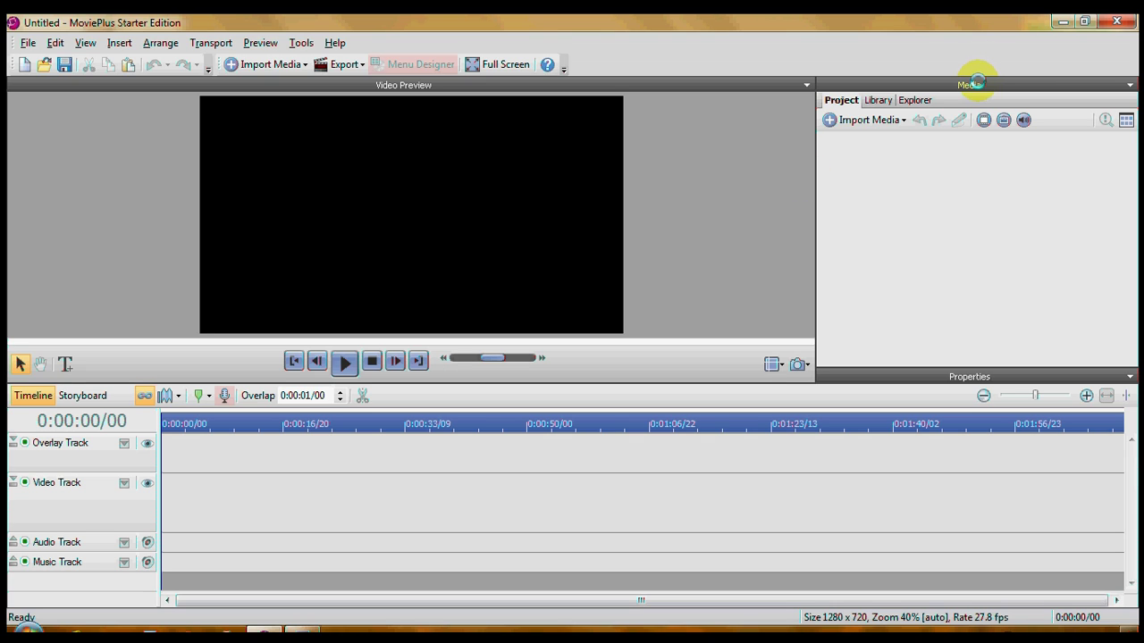
{"action": "left_click", "coordinate": [1032, 376]}
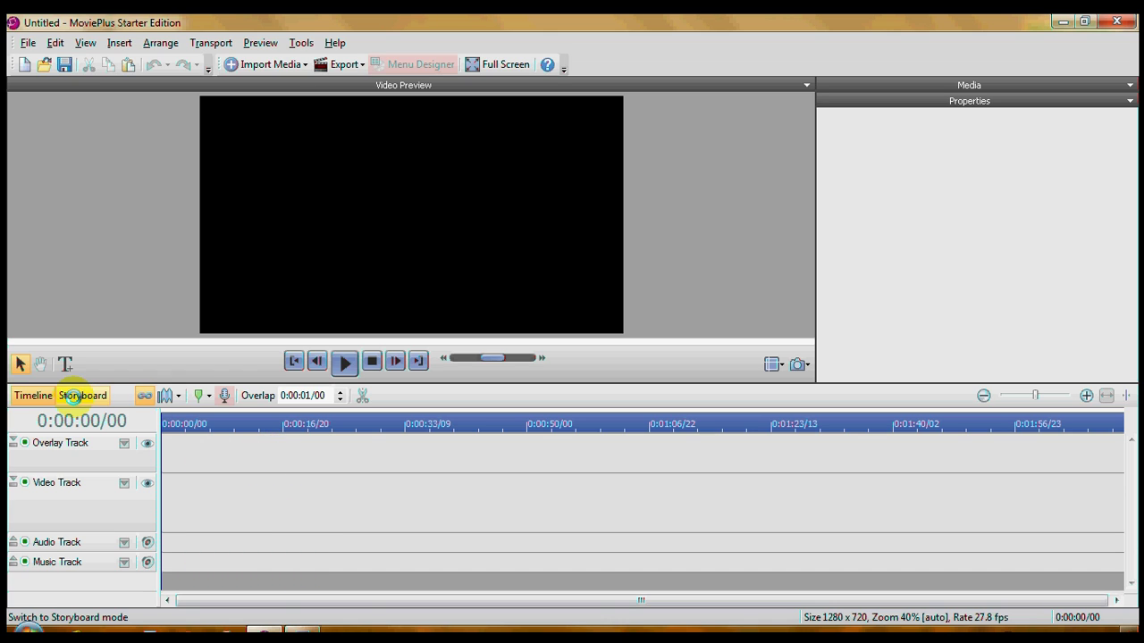
{"action": "left_click", "coordinate": [79, 395]}
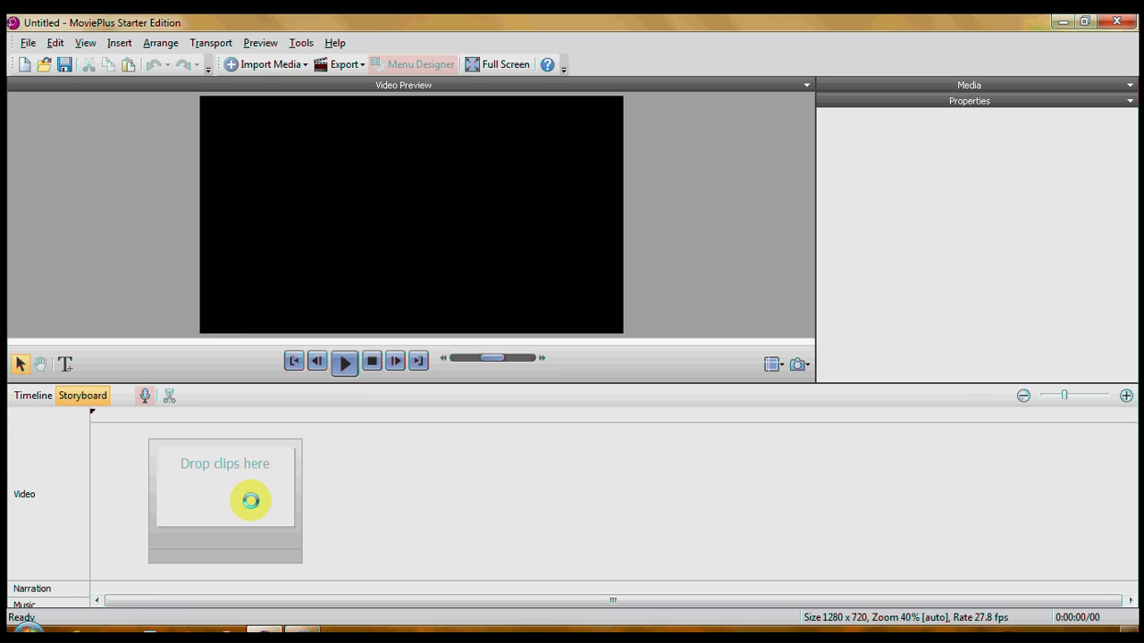
{"action": "left_click", "coordinate": [25, 395]}
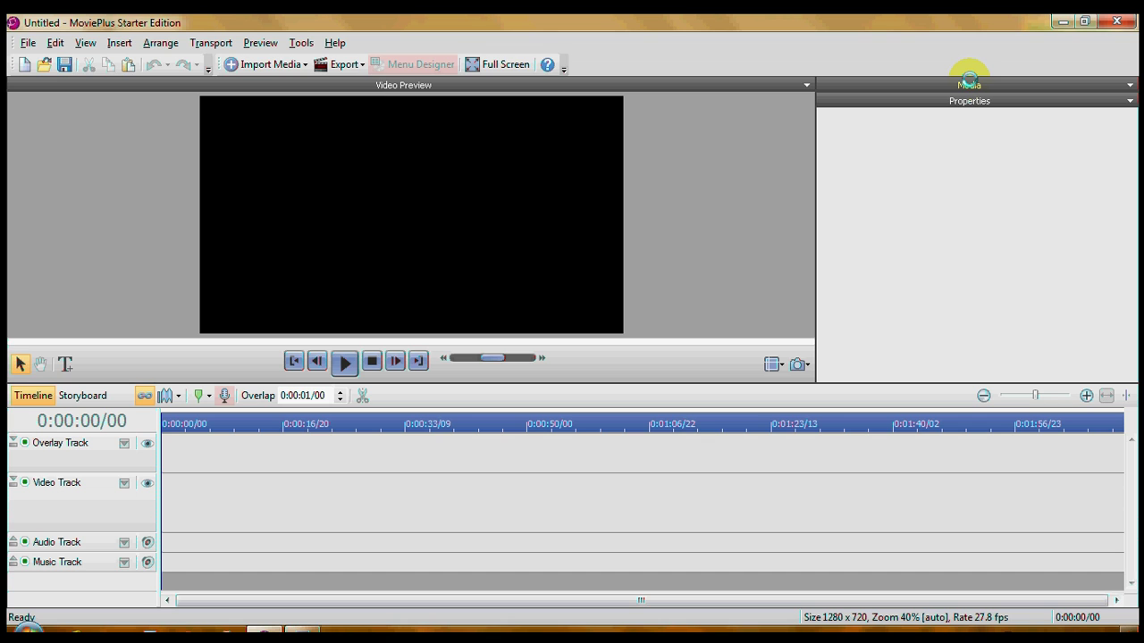
{"action": "left_click", "coordinate": [968, 82]}
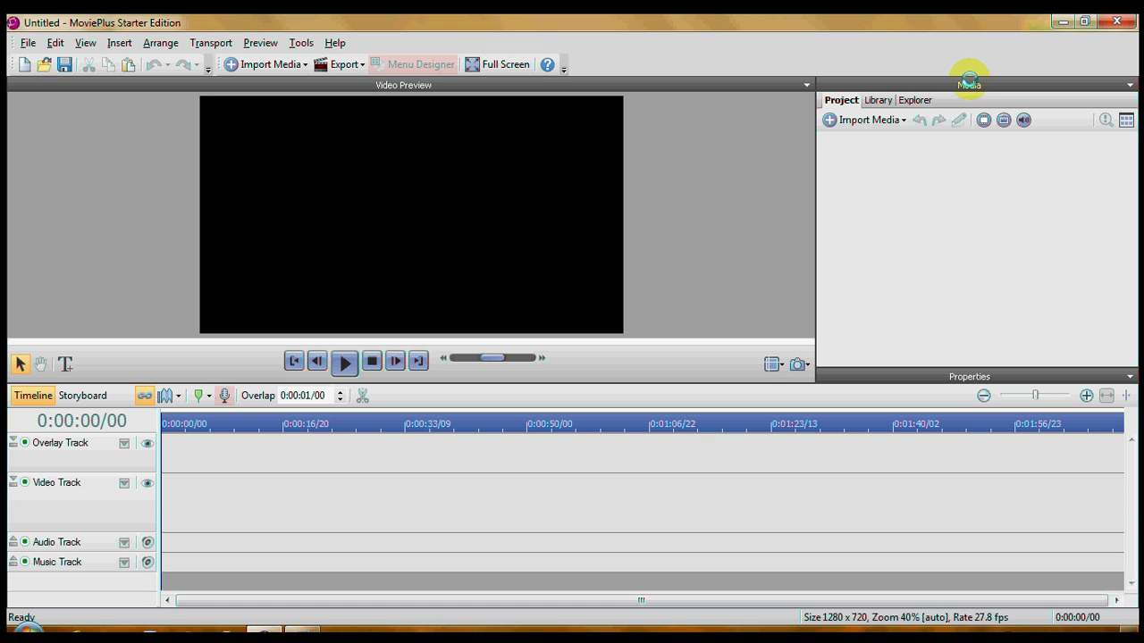
- Import the martian grass2 clip into the project media
{"action": "left_click", "coordinate": [865, 120]}
{"action": "left_click", "coordinate": [861, 139]}
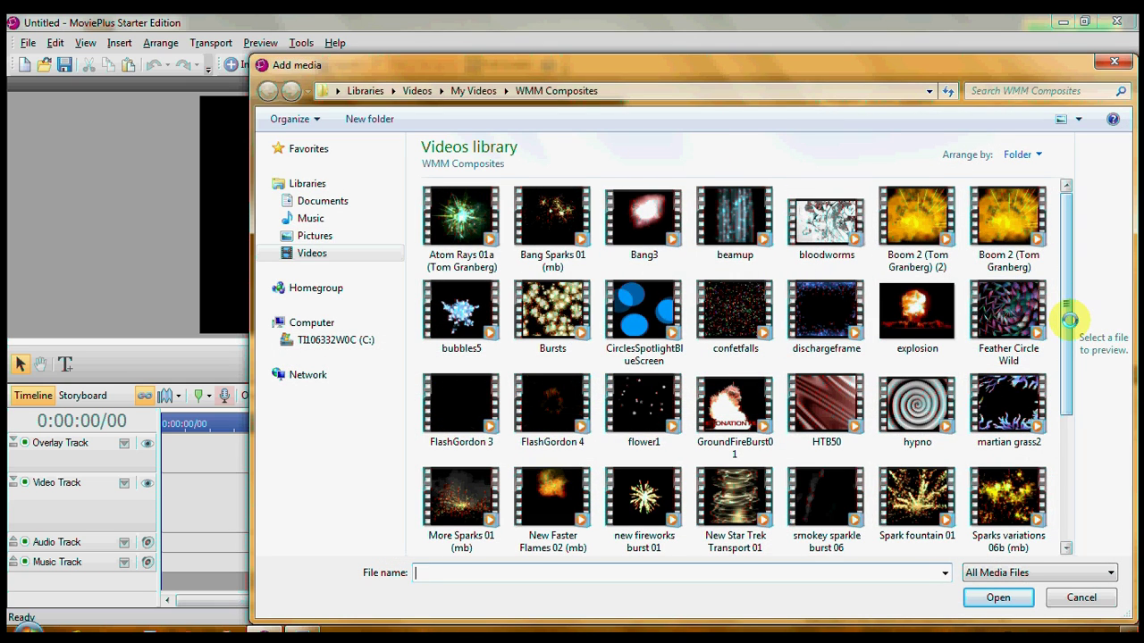
{"action": "left_click_drag", "start_coordinate": [1067, 313], "coordinate": [1067, 349]}
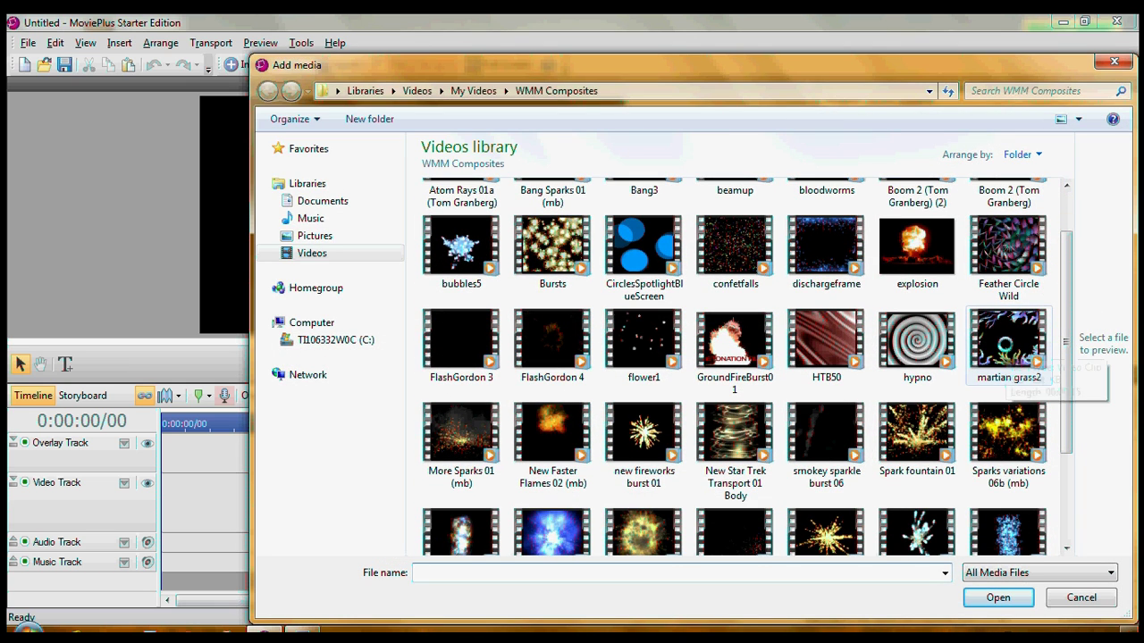
{"action": "left_click", "coordinate": [1042, 346]}
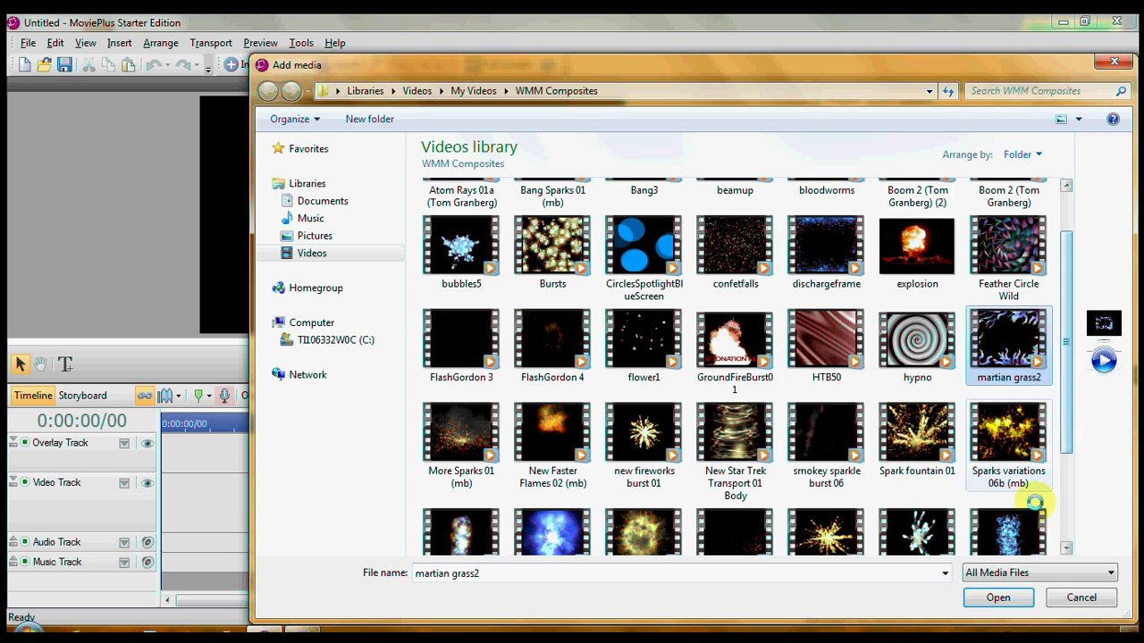
{"action": "left_click", "coordinate": [998, 598]}
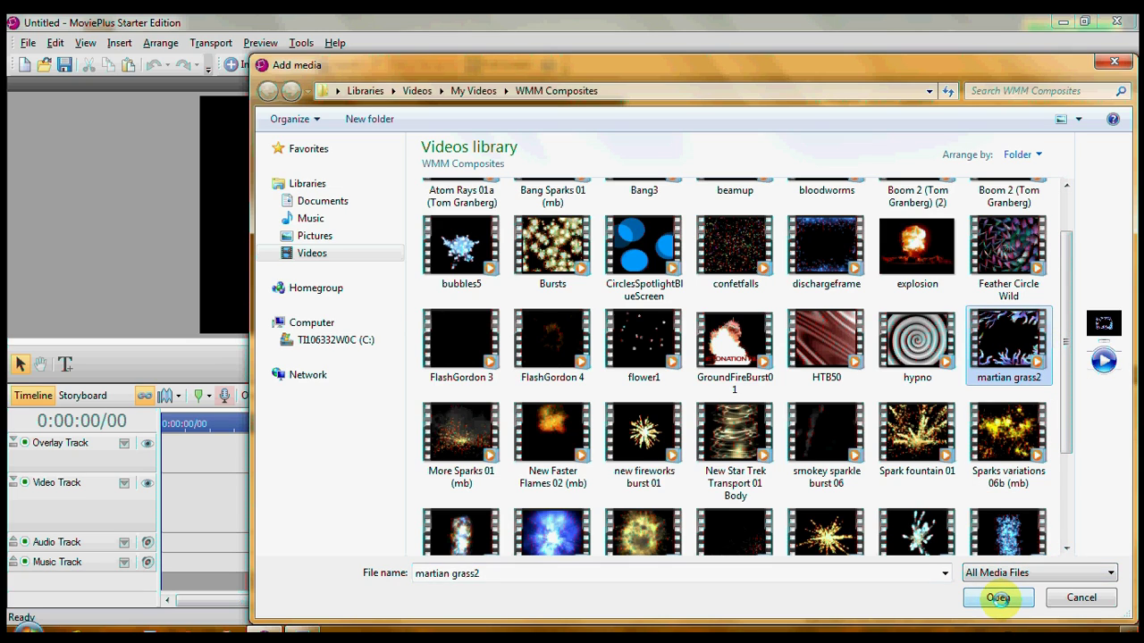
{"action": "left_click", "coordinate": [998, 598]}
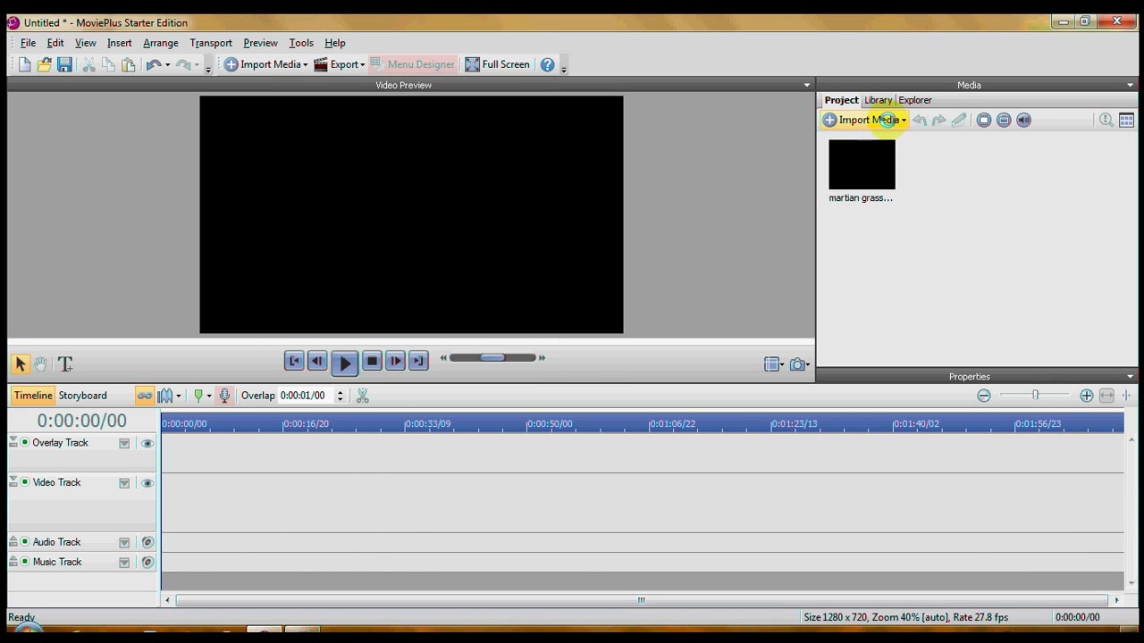
- Import Fish Clip and Photogen_CXF364 together from the SMP Samples folder
{"action": "left_click", "coordinate": [890, 120]}
{"action": "left_click", "coordinate": [876, 137]}
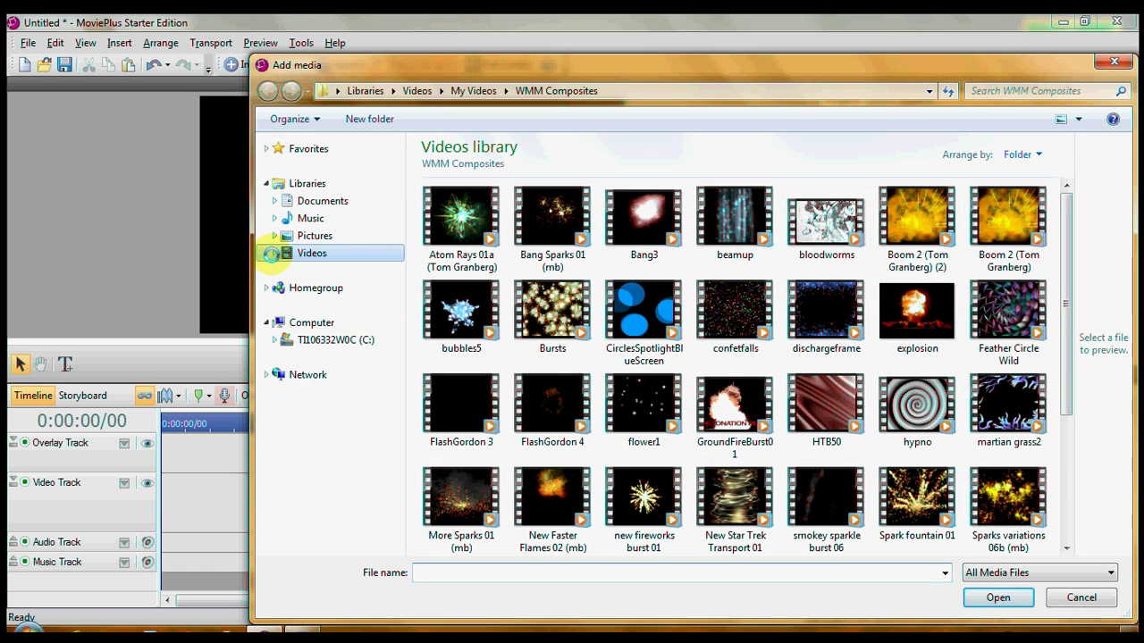
{"action": "left_click", "coordinate": [268, 254]}
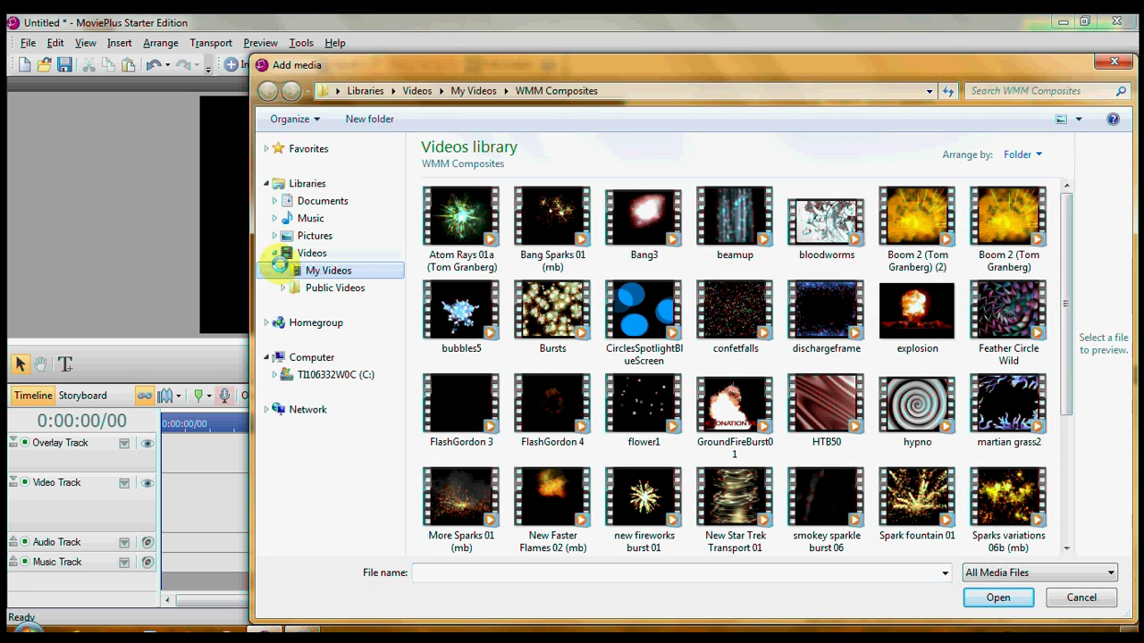
{"action": "left_click", "coordinate": [283, 271]}
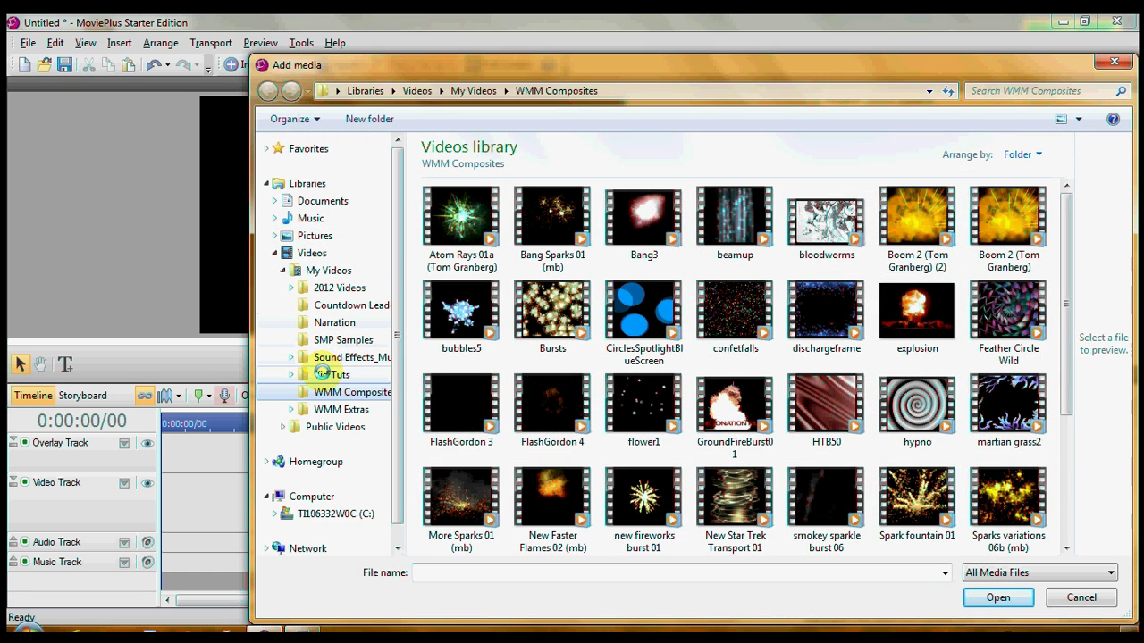
{"action": "left_click", "coordinate": [332, 341]}
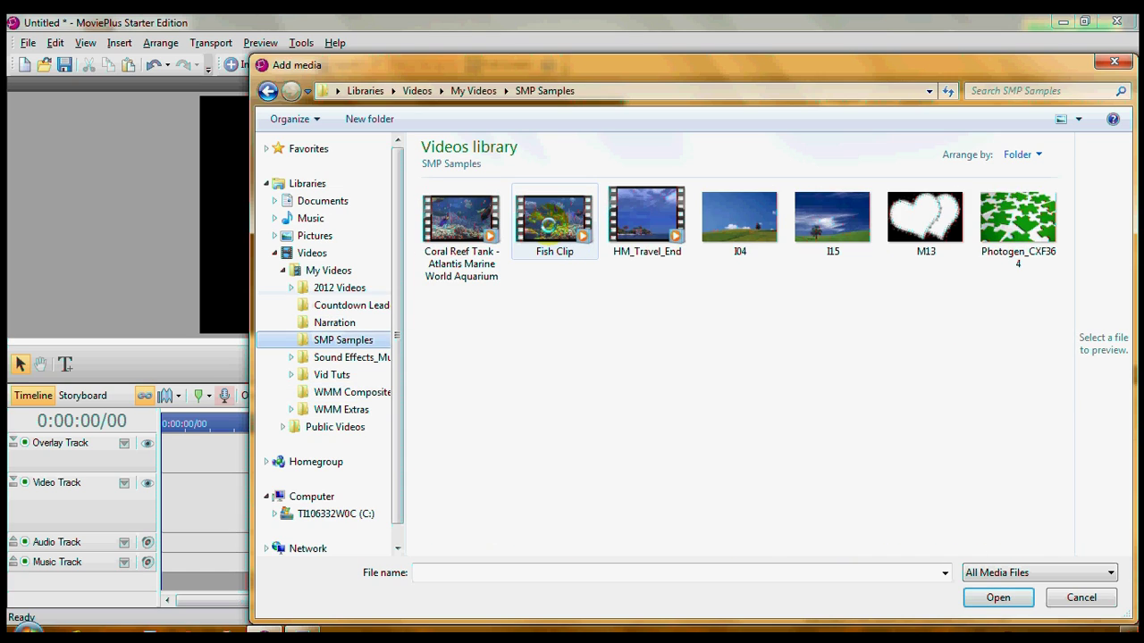
{"action": "left_click", "coordinate": [553, 219]}
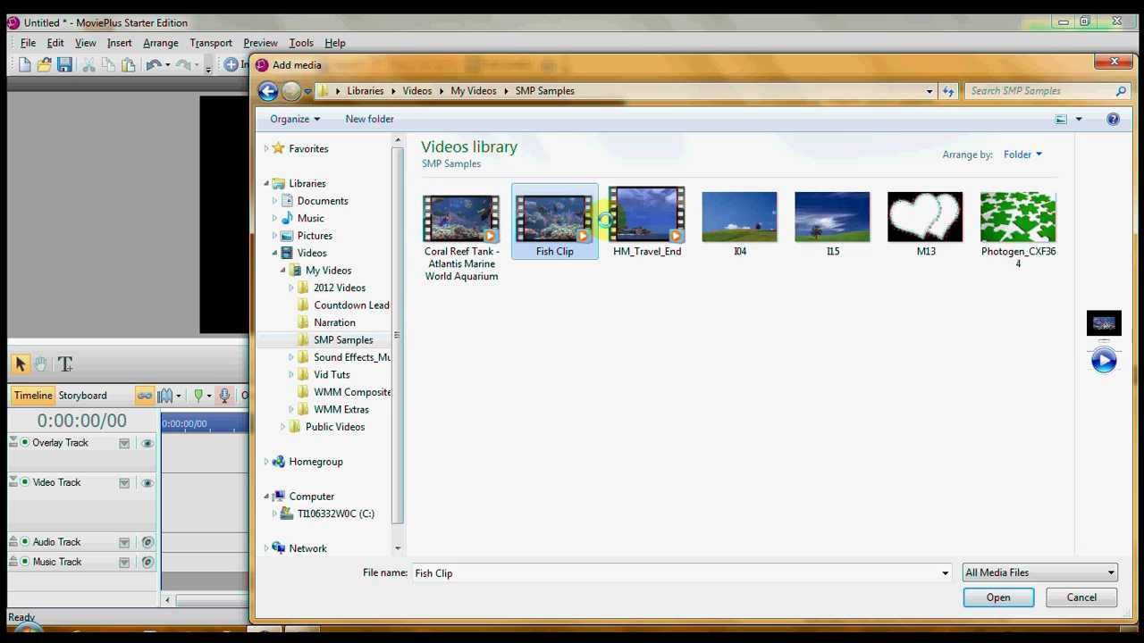
{"action": "left_click", "coordinate": [1017, 219], "text": "ctrl"}
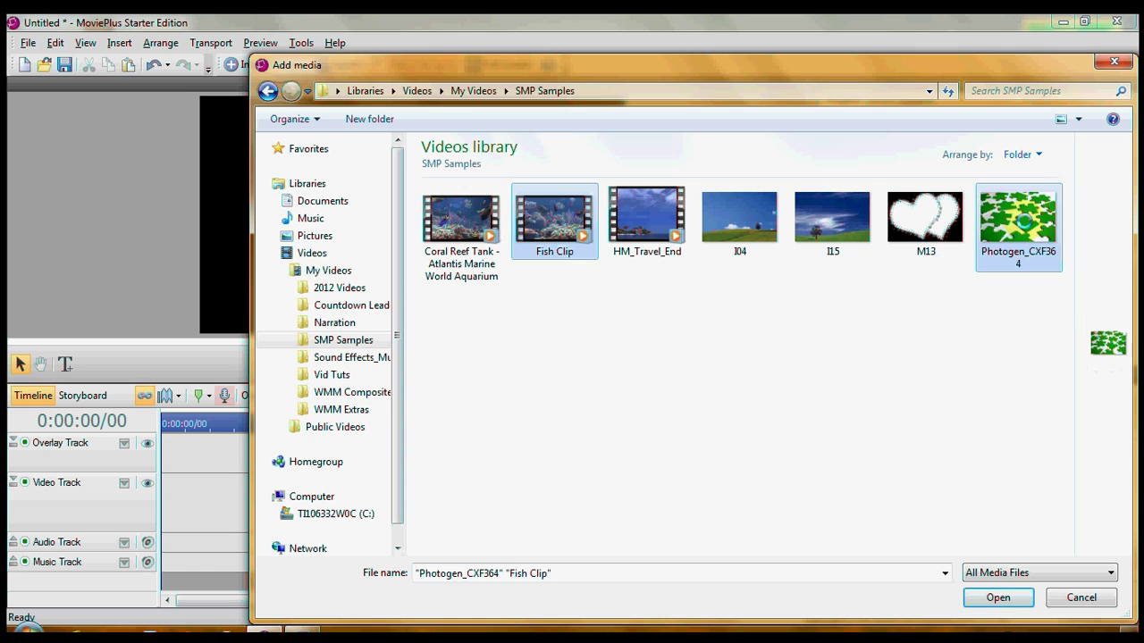
{"action": "left_click", "coordinate": [996, 596]}
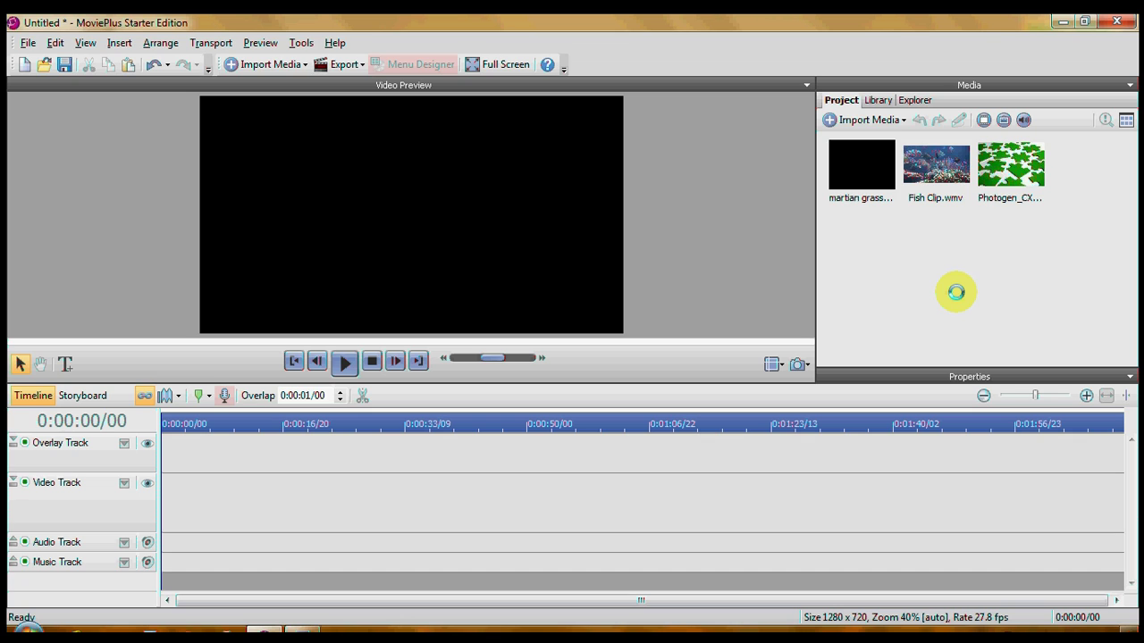
- Put Fish Clip.wmv on the Video Track with muted audio and Photogen_CXF364 on the Overlay Track
{"action": "left_click_drag", "start_coordinate": [947, 170], "coordinate": [146, 490]}
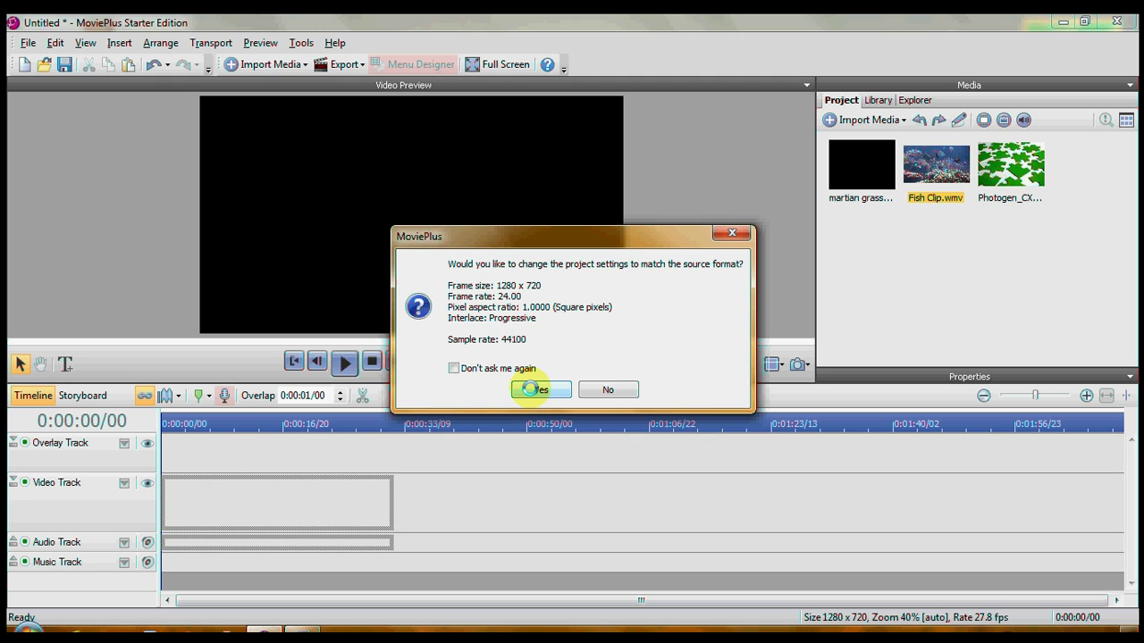
{"action": "left_click", "coordinate": [533, 390]}
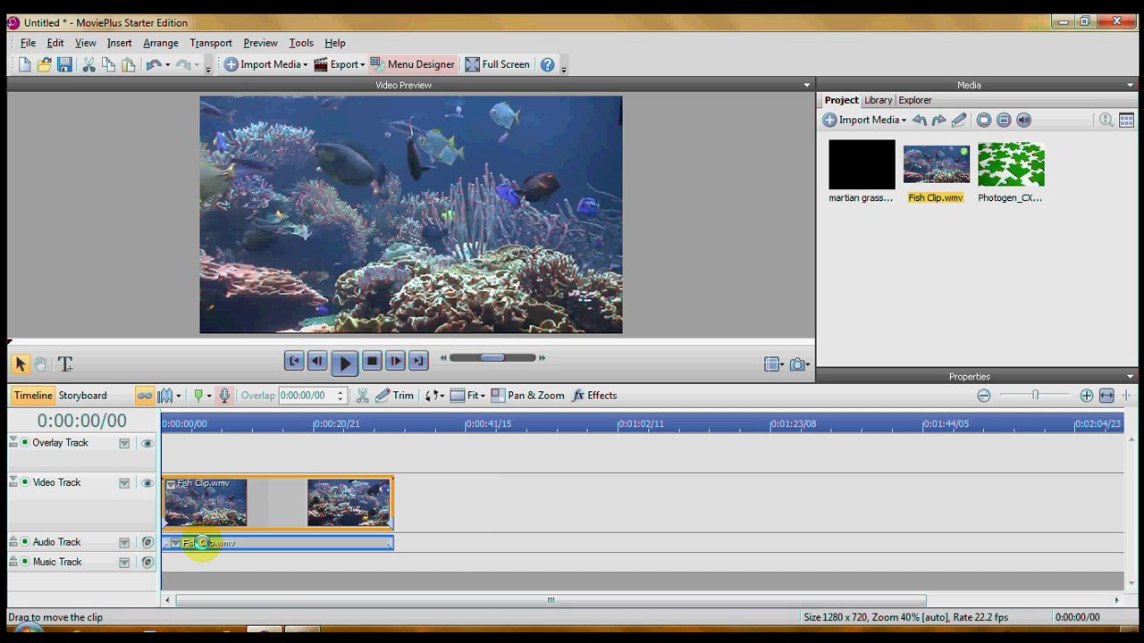
{"action": "right_click", "coordinate": [203, 543]}
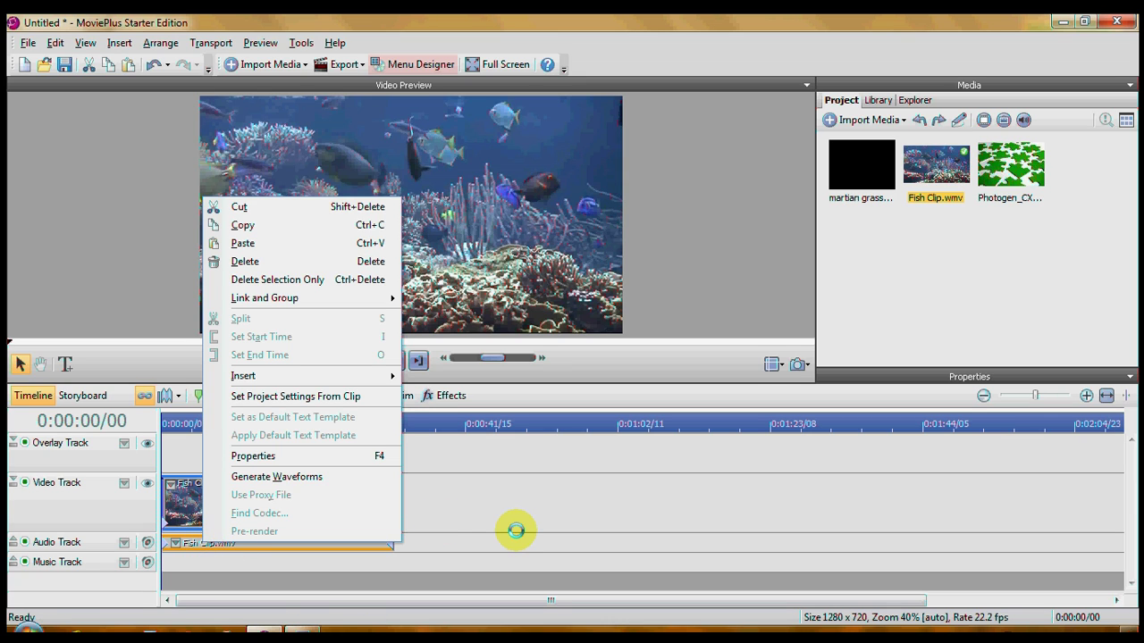
{"action": "left_click", "coordinate": [516, 531]}
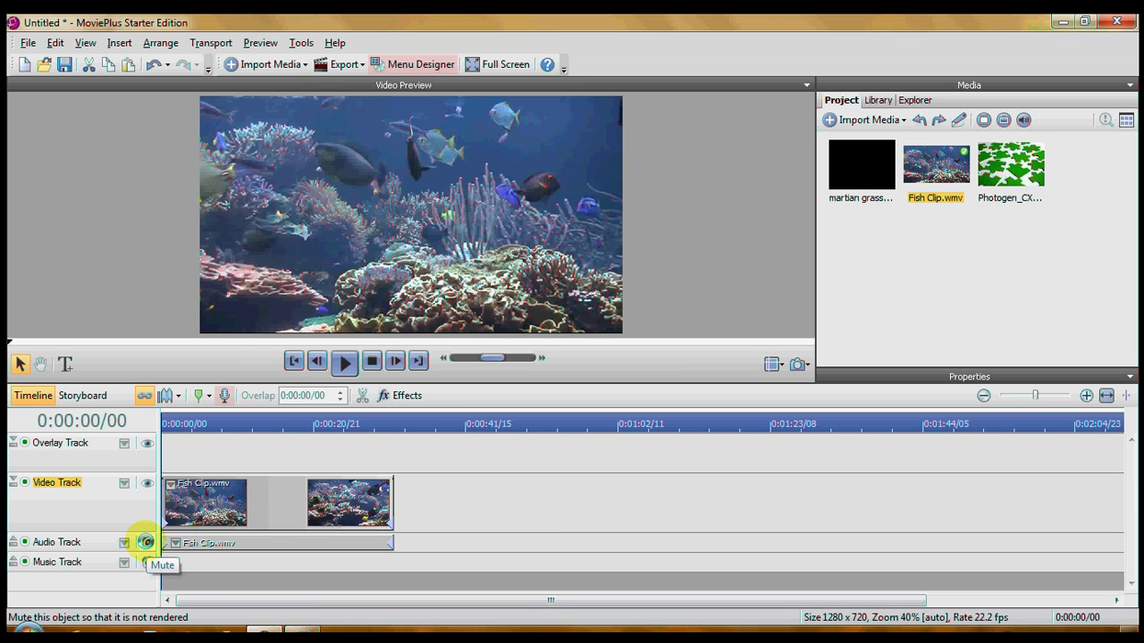
{"action": "left_click", "coordinate": [145, 542]}
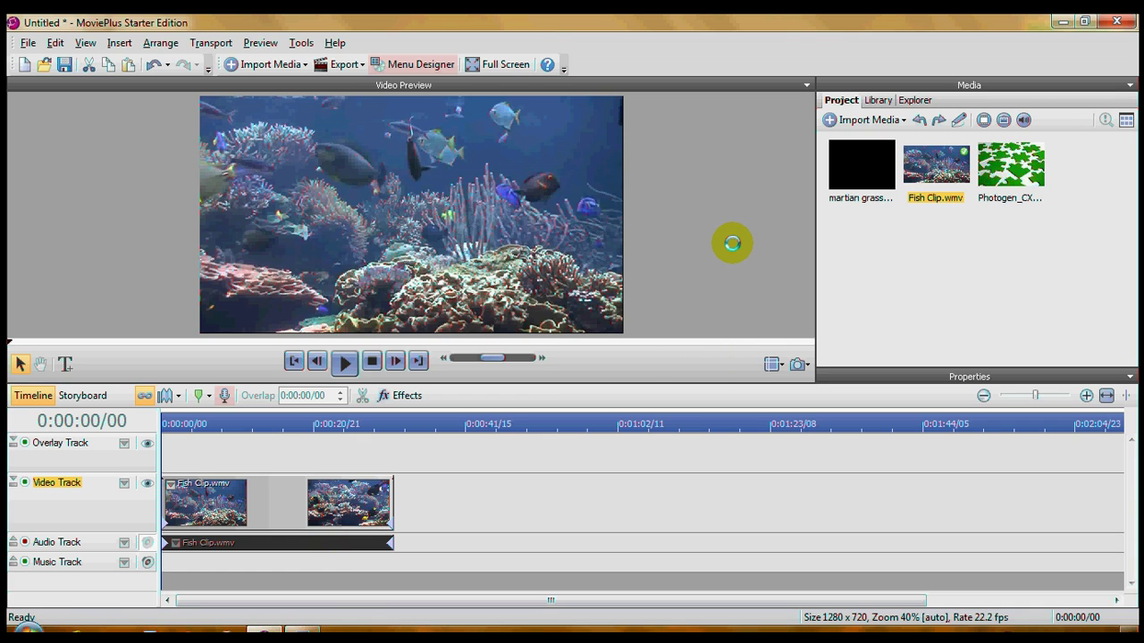
{"action": "left_click_drag", "start_coordinate": [1007, 168], "coordinate": [388, 461]}
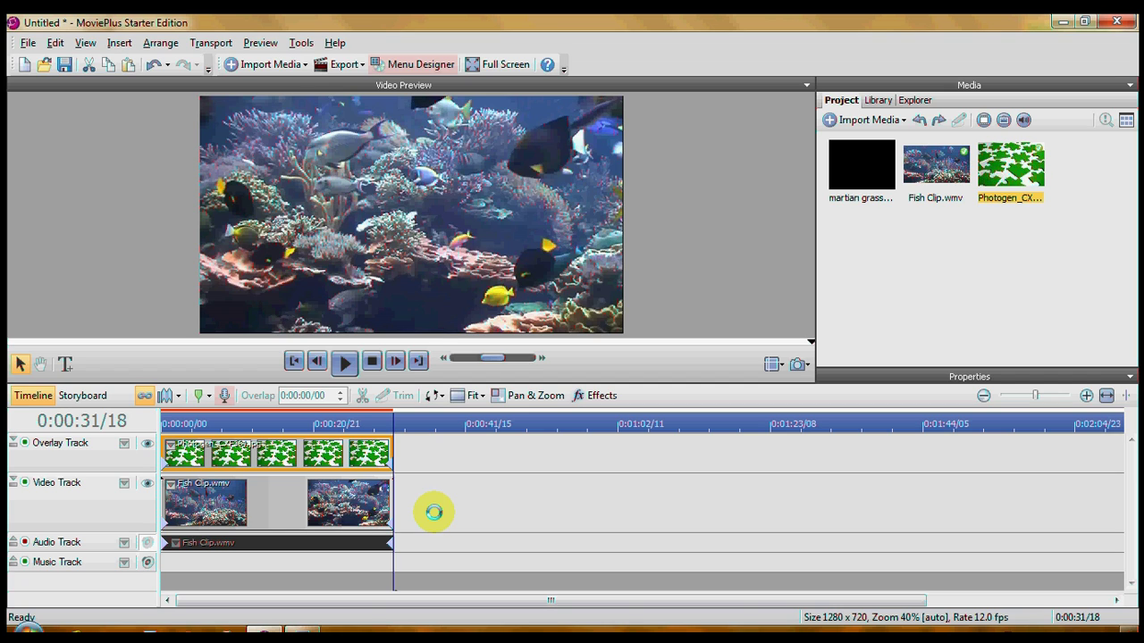
- Stretch the puzzle overlay clip to fill the frame, checking it about 15 seconds in
{"action": "left_click", "coordinate": [271, 424]}
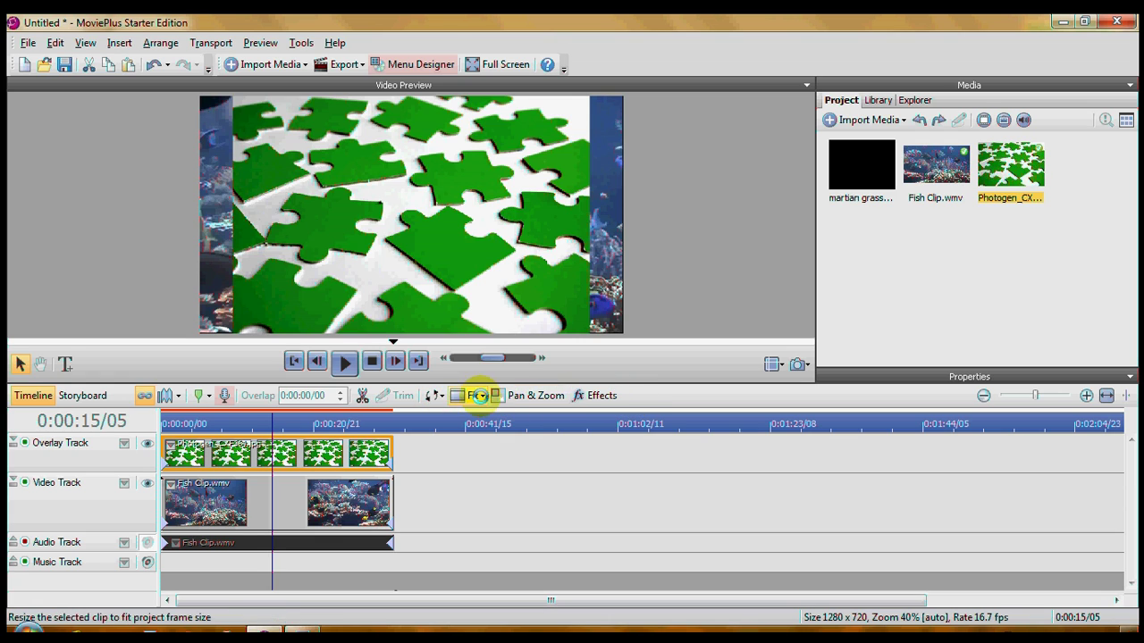
{"action": "left_click", "coordinate": [481, 395]}
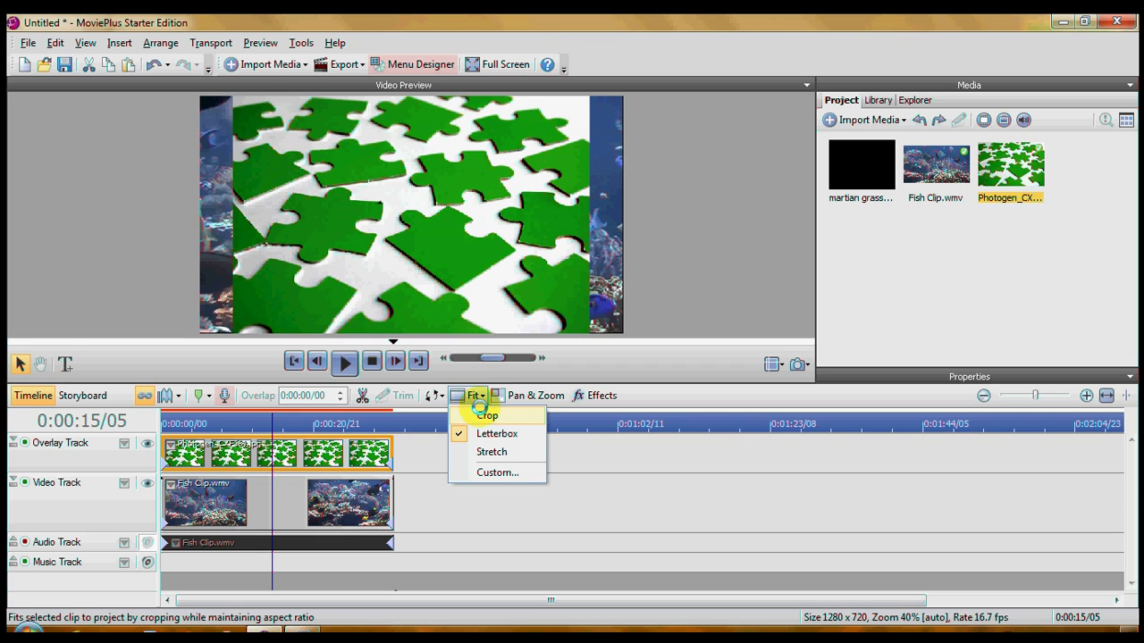
{"action": "left_click", "coordinate": [484, 452]}
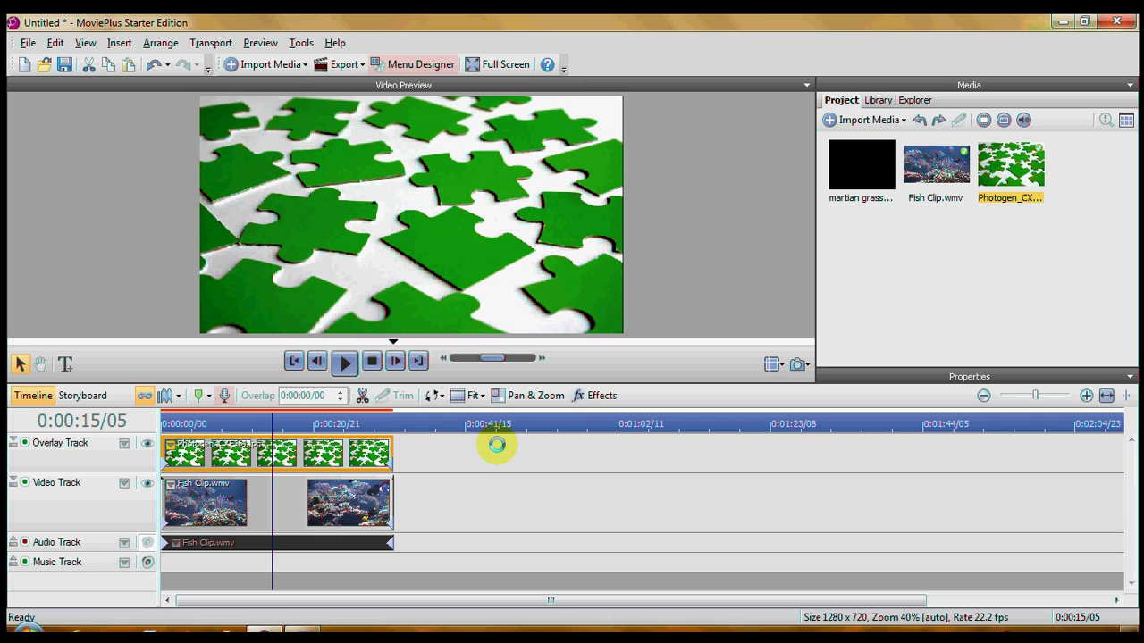
{"action": "left_click", "coordinate": [575, 481]}
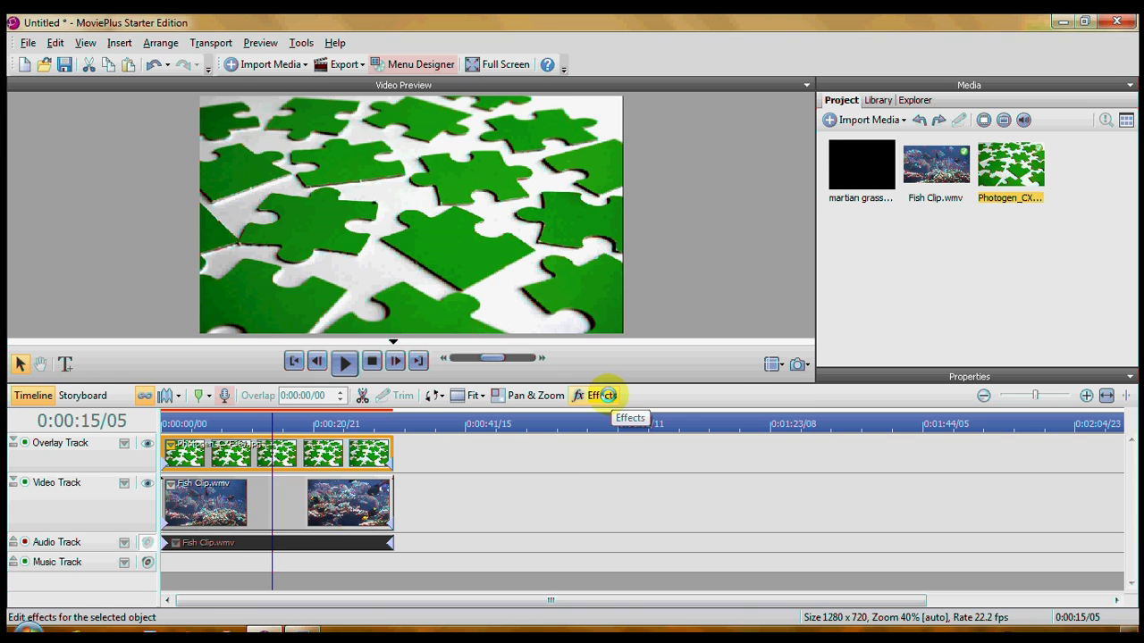
{"action": "left_click", "coordinate": [599, 395]}
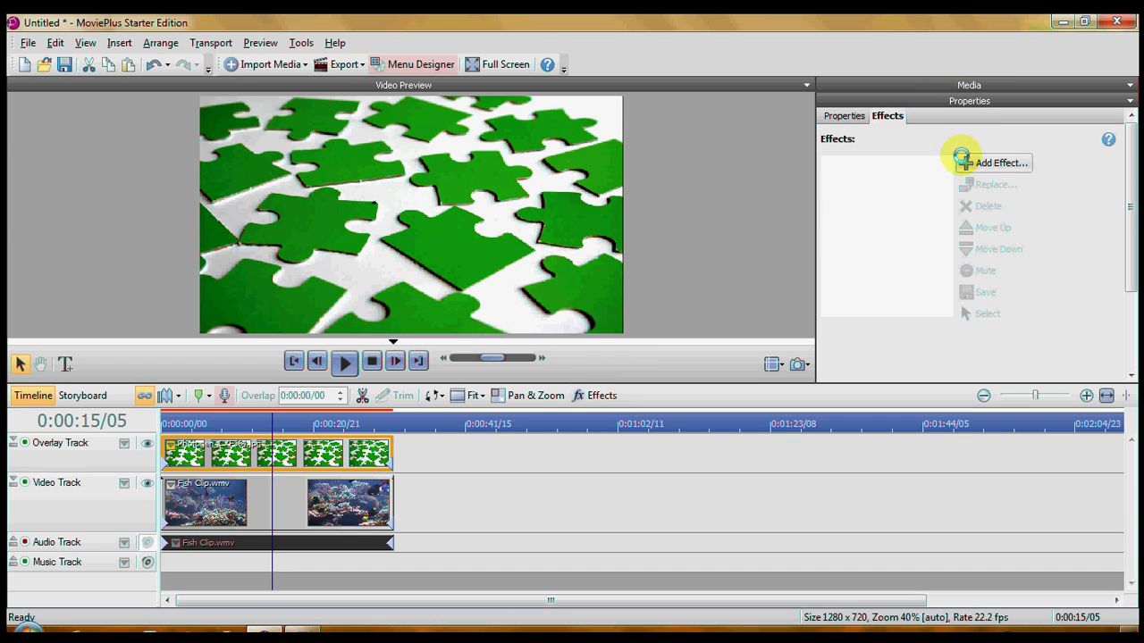
- Add a Chroma Key effect to the puzzle overlay, sampling the pieces' green as key colour
{"action": "left_click", "coordinate": [1001, 163]}
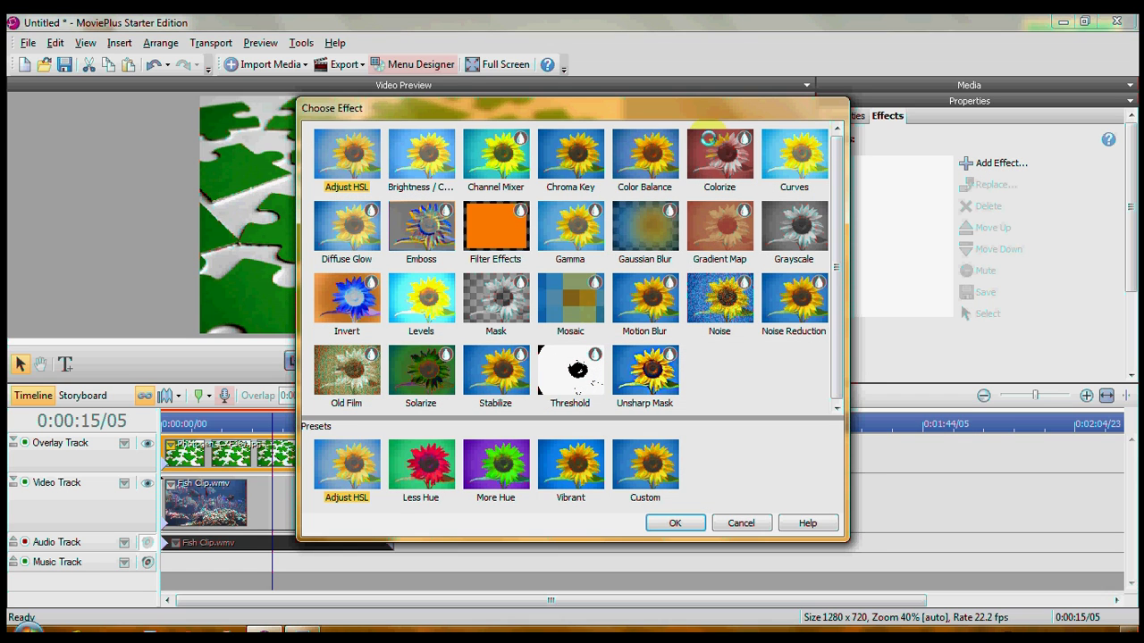
{"action": "left_click", "coordinate": [563, 154]}
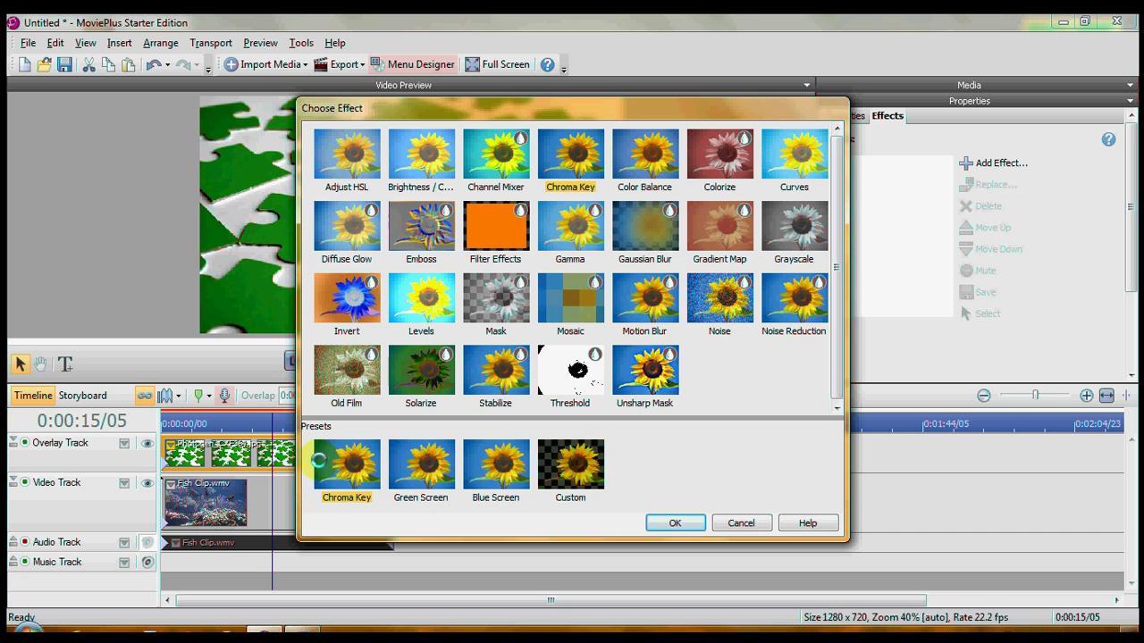
{"action": "left_click", "coordinate": [676, 523]}
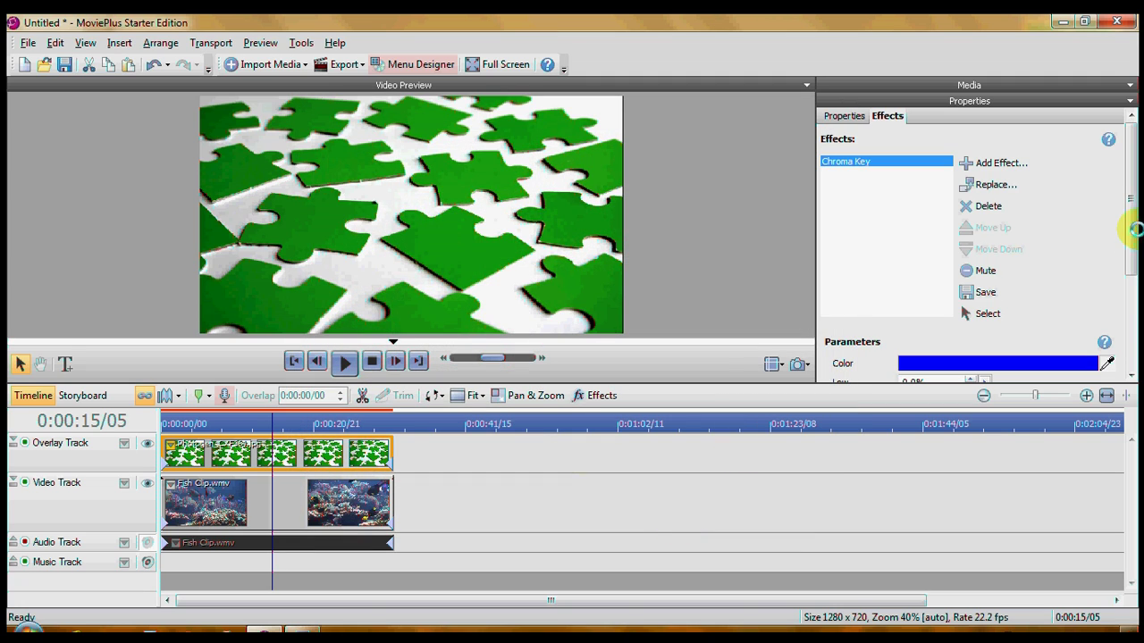
{"action": "left_click_drag", "start_coordinate": [1130, 194], "coordinate": [1132, 287]}
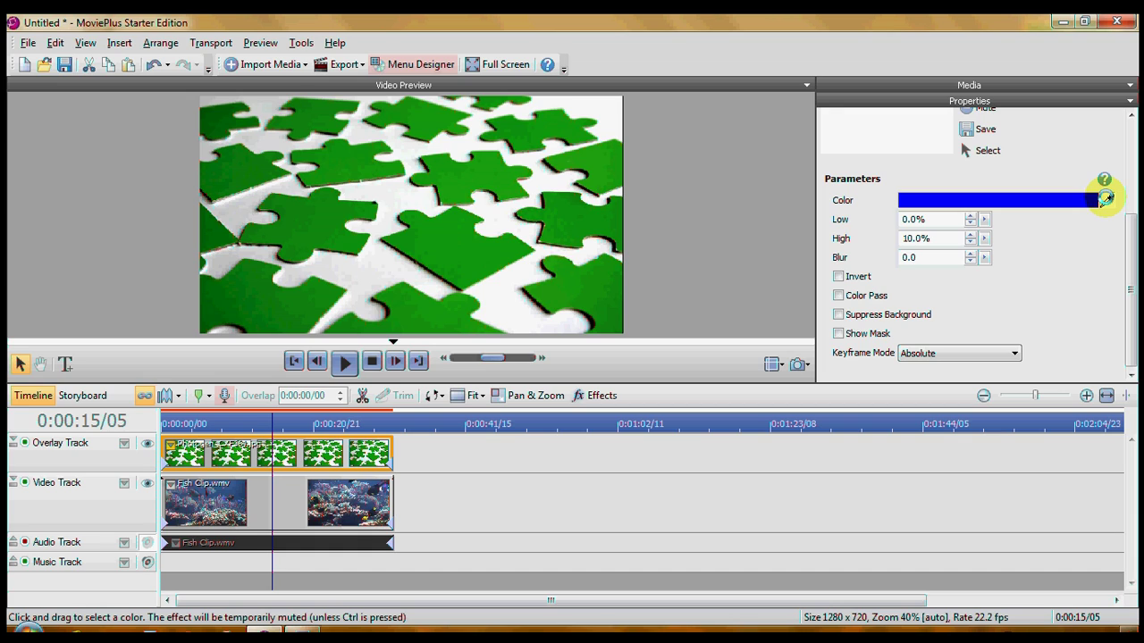
{"action": "left_click_drag", "start_coordinate": [1105, 197], "coordinate": [459, 249]}
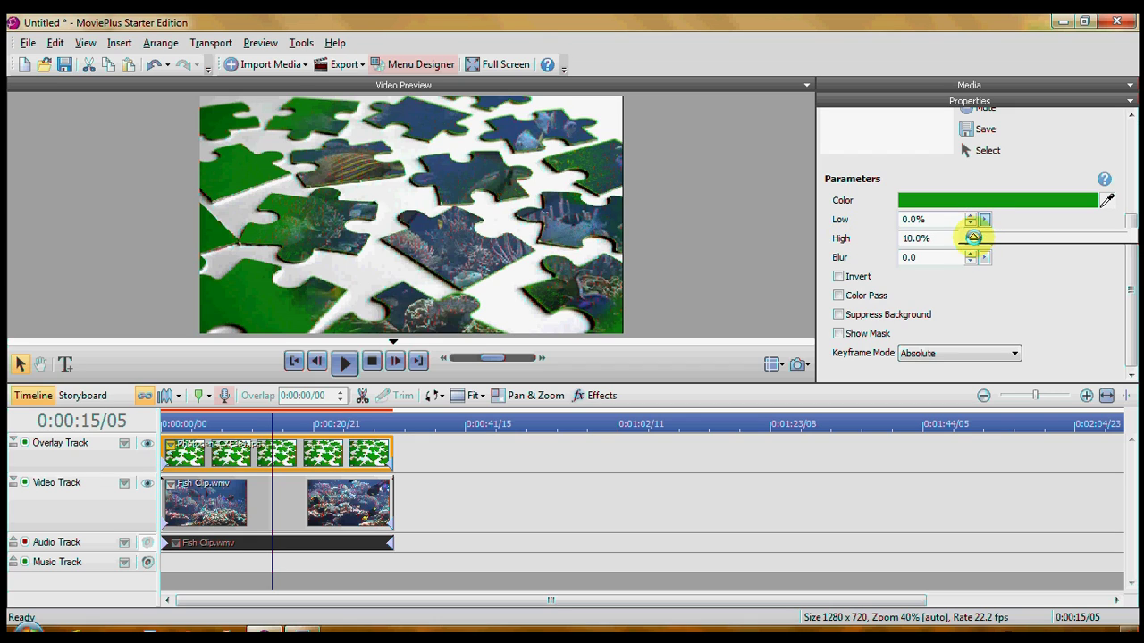
- Set the key range to Low 12.5% and High 55.5%, then play the preview
{"action": "left_click_drag", "start_coordinate": [973, 238], "coordinate": [1022, 238]}
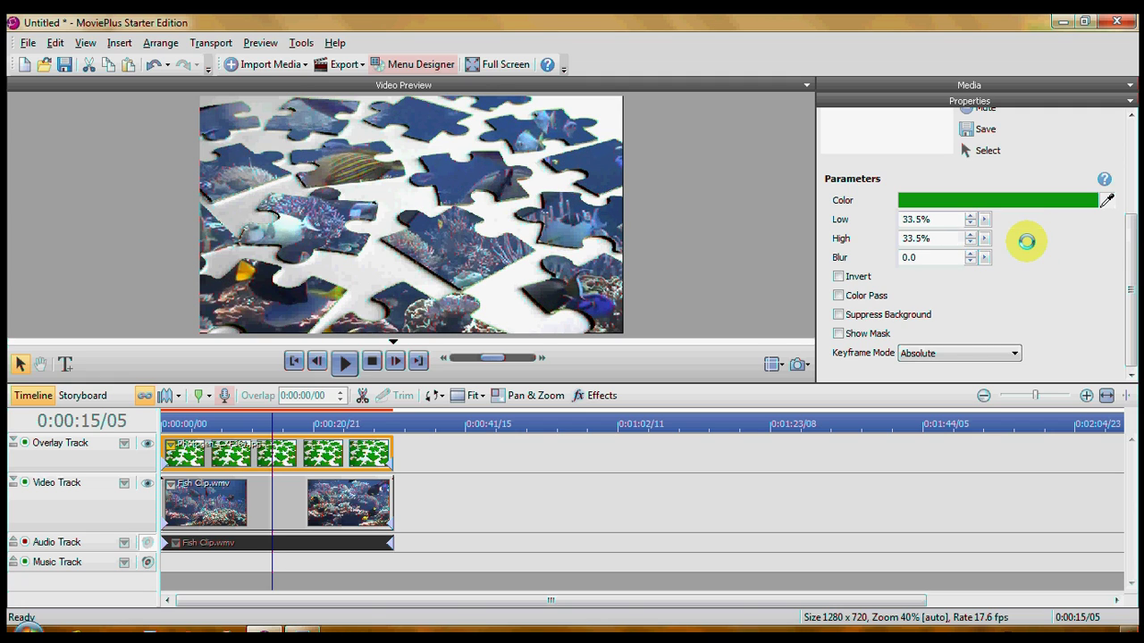
{"action": "left_click", "coordinate": [984, 257]}
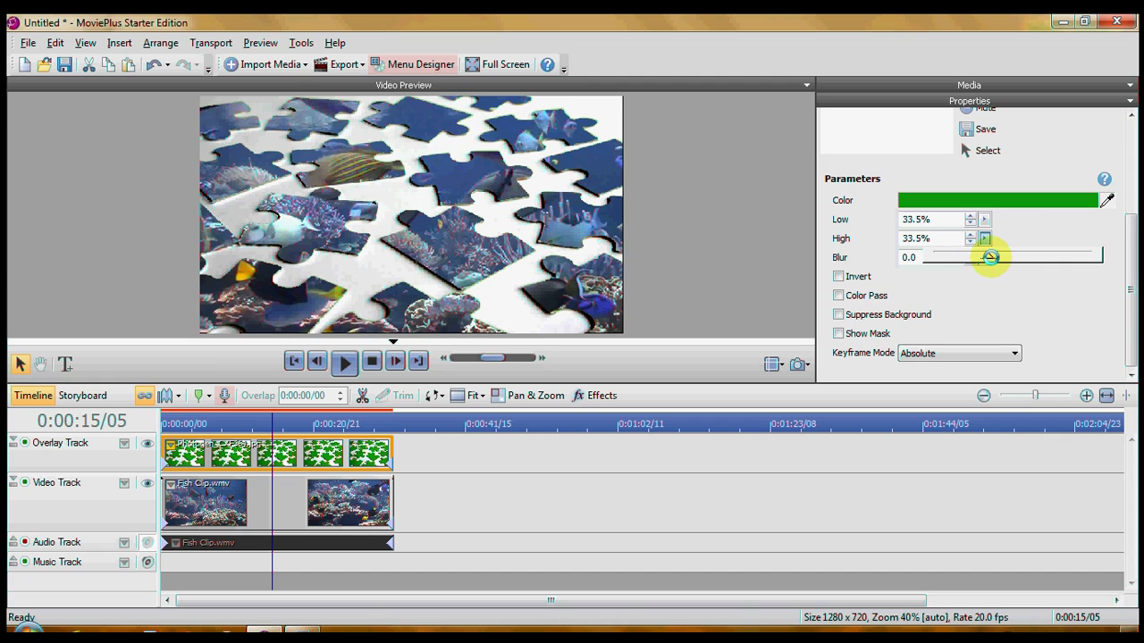
{"action": "left_click_drag", "start_coordinate": [990, 257], "coordinate": [1021, 261]}
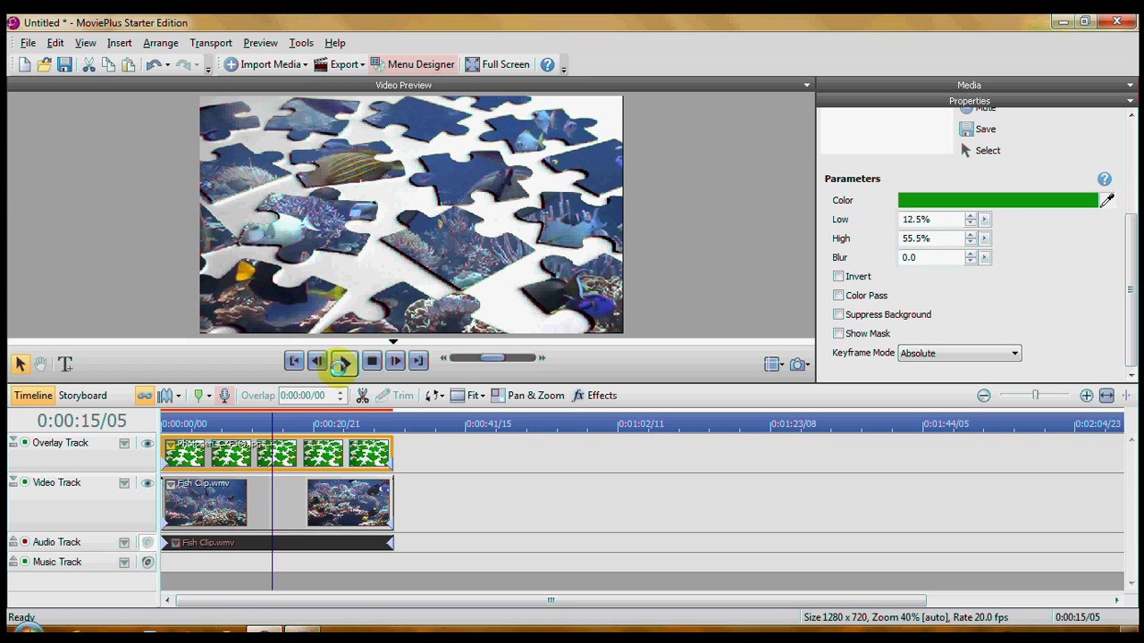
{"action": "left_click", "coordinate": [344, 362]}
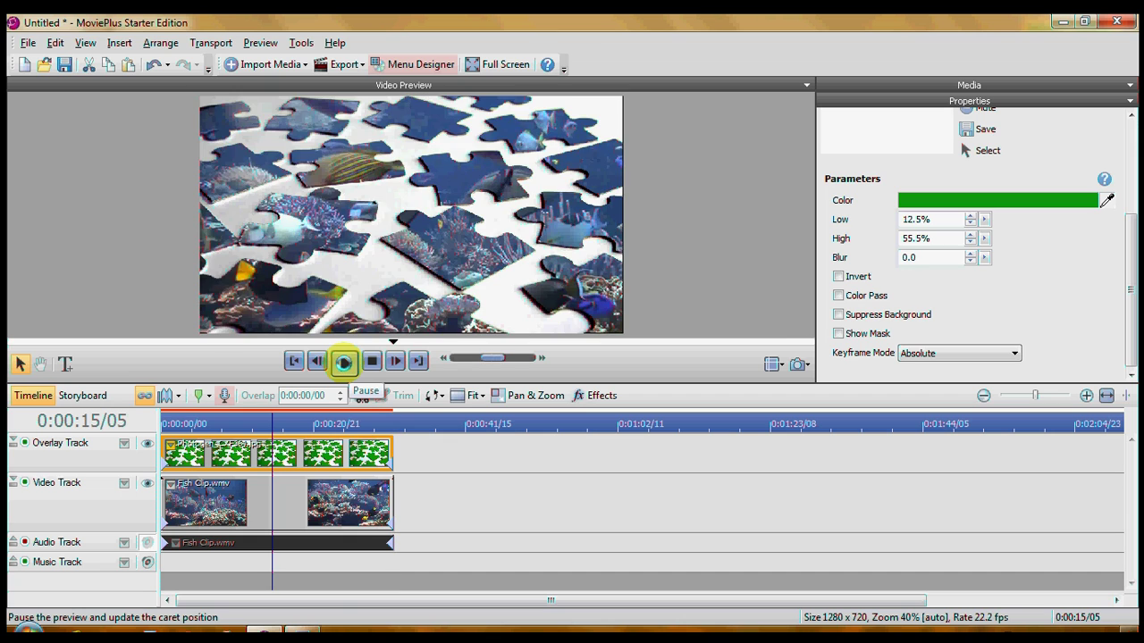
{"action": "right_click", "coordinate": [365, 456]}
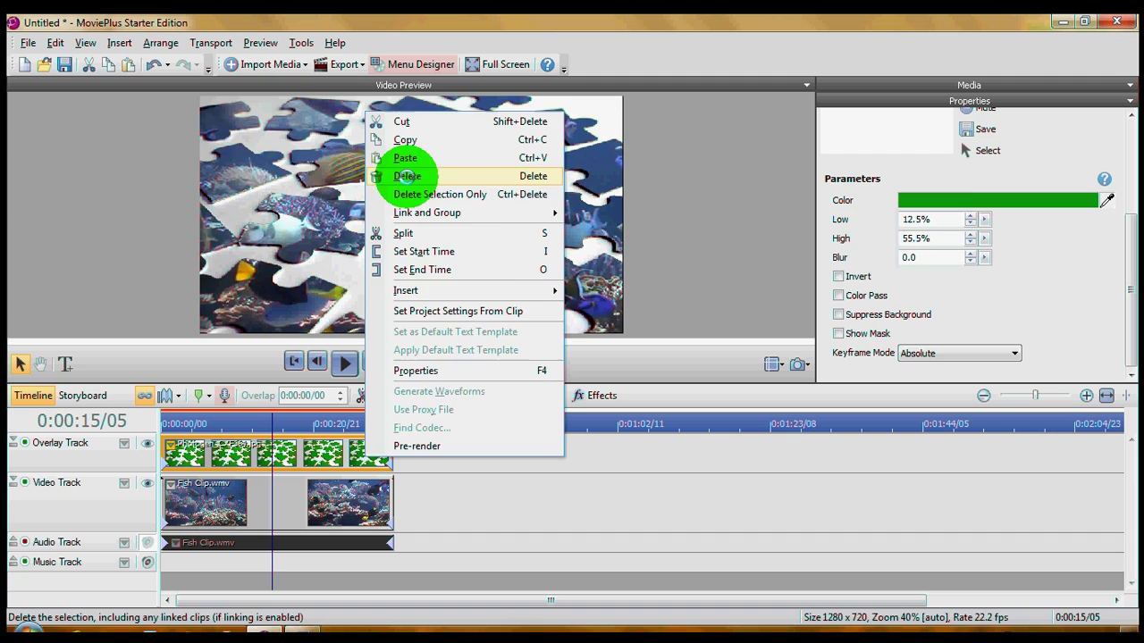
- Delete the puzzle overlay and place martian grass on the Overlay Track, stretched to fill the frame
{"action": "left_click", "coordinate": [406, 176]}
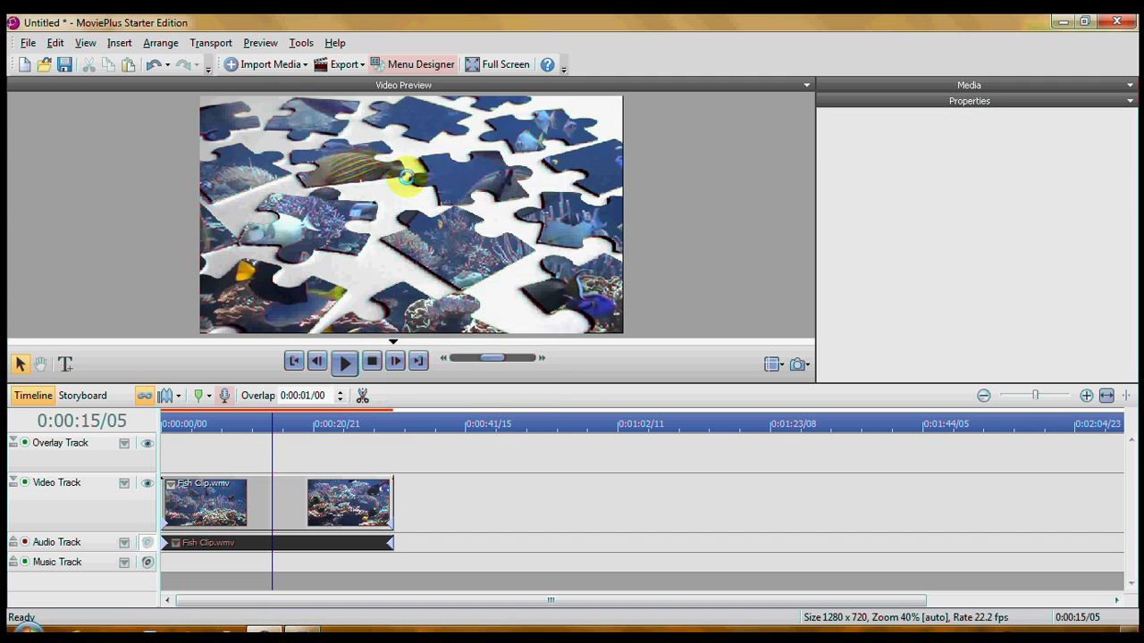
{"action": "left_click", "coordinate": [961, 83]}
{"action": "left_click_drag", "start_coordinate": [875, 150], "coordinate": [157, 460]}
{"action": "left_click", "coordinate": [230, 424]}
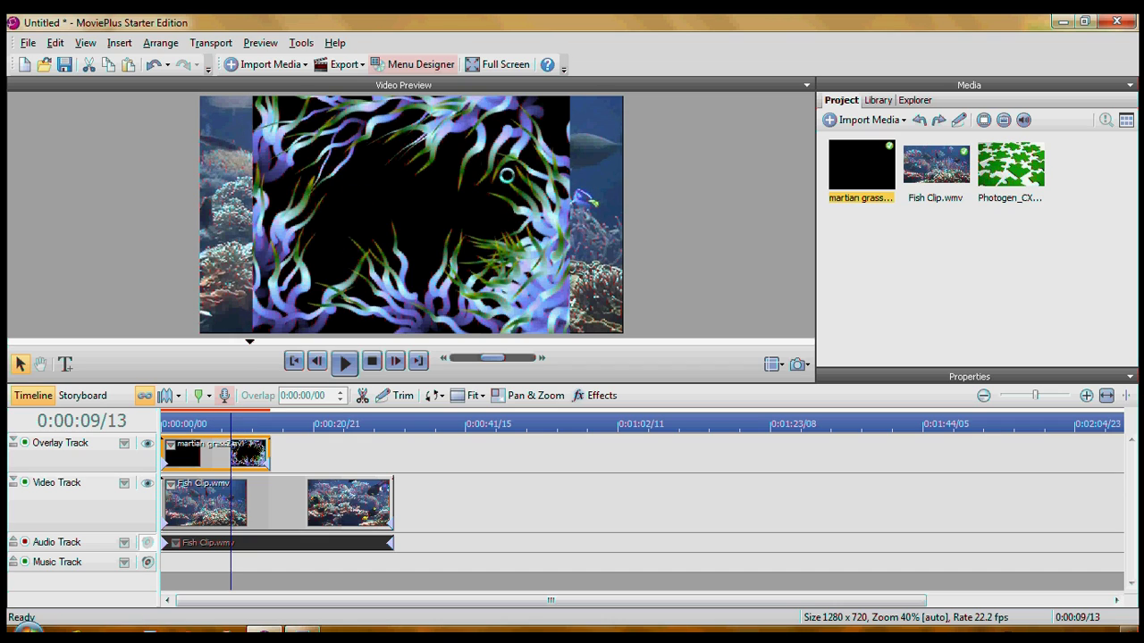
{"action": "left_click", "coordinate": [483, 395]}
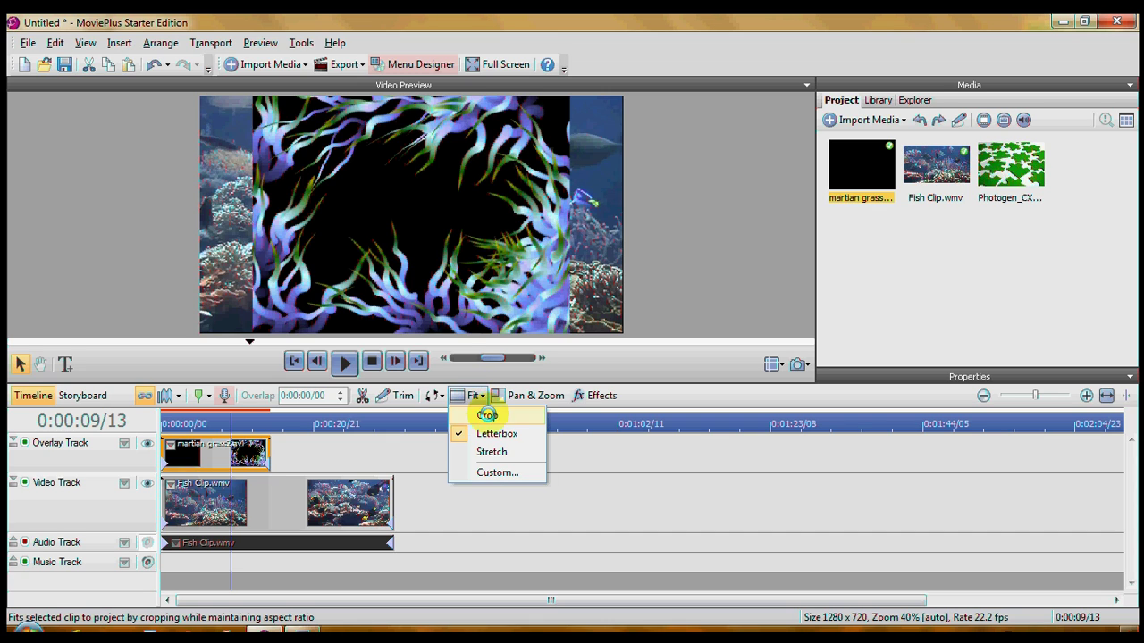
{"action": "left_click", "coordinate": [487, 451]}
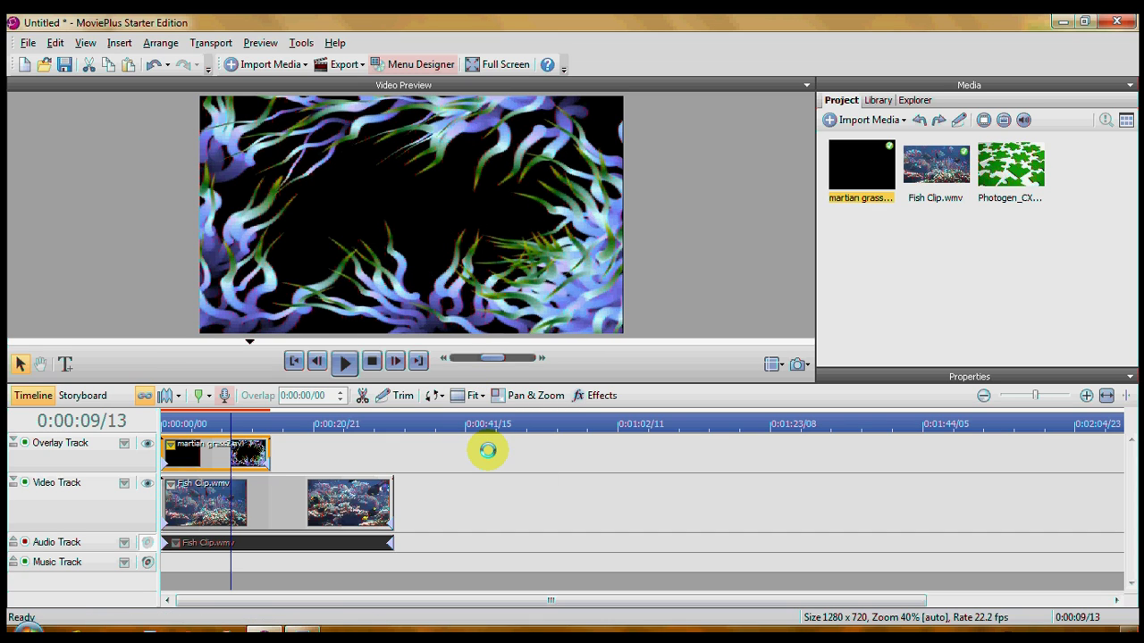
{"action": "left_click", "coordinate": [603, 396]}
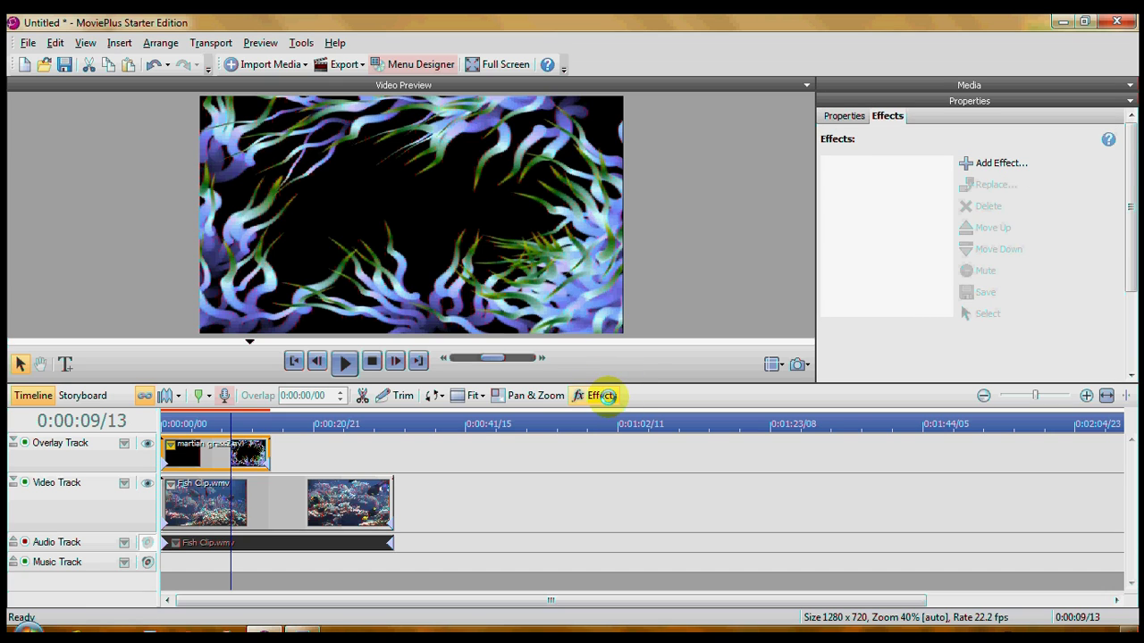
- Key out the grass clip's black background with Chroma Key, Low 13.0% and High 42.0%
{"action": "left_click", "coordinate": [986, 162]}
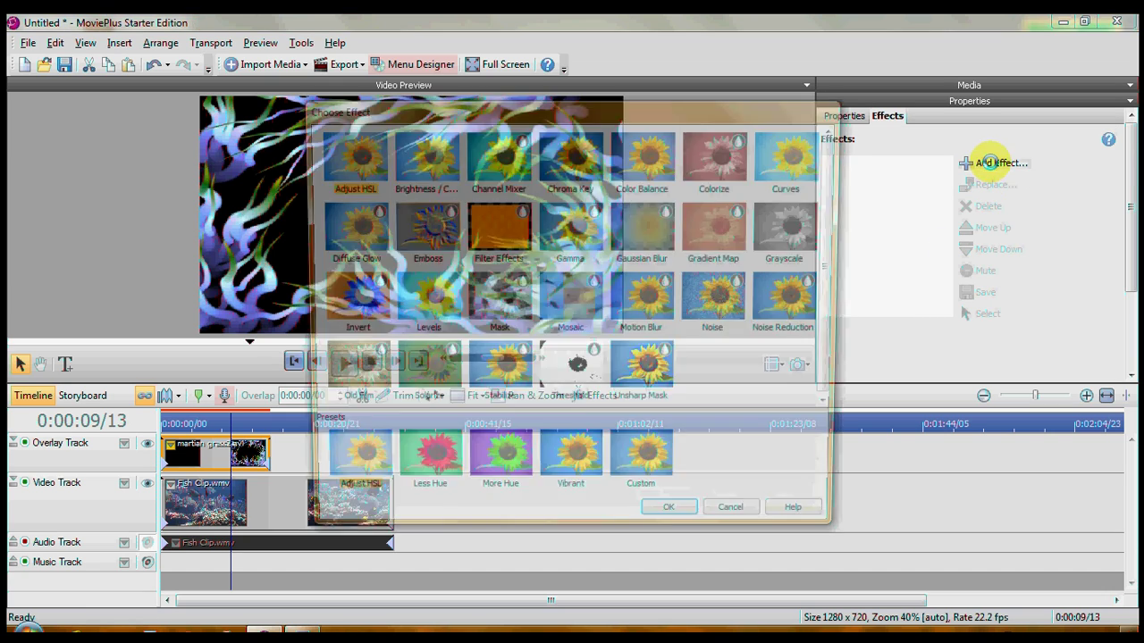
{"action": "left_click", "coordinate": [550, 151]}
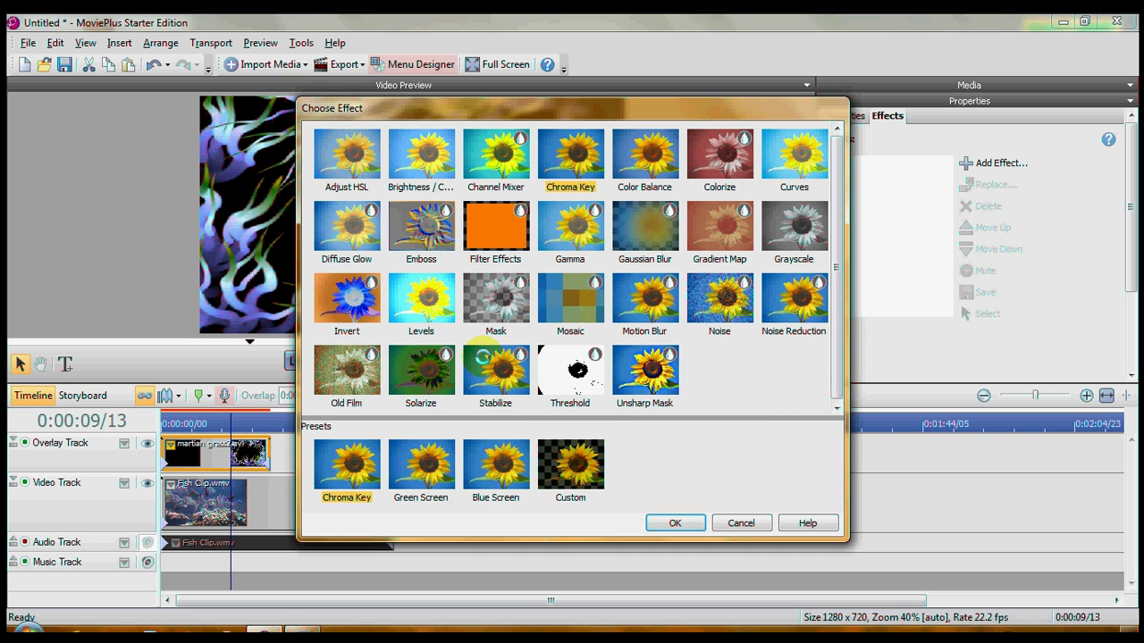
{"action": "left_click", "coordinate": [675, 523]}
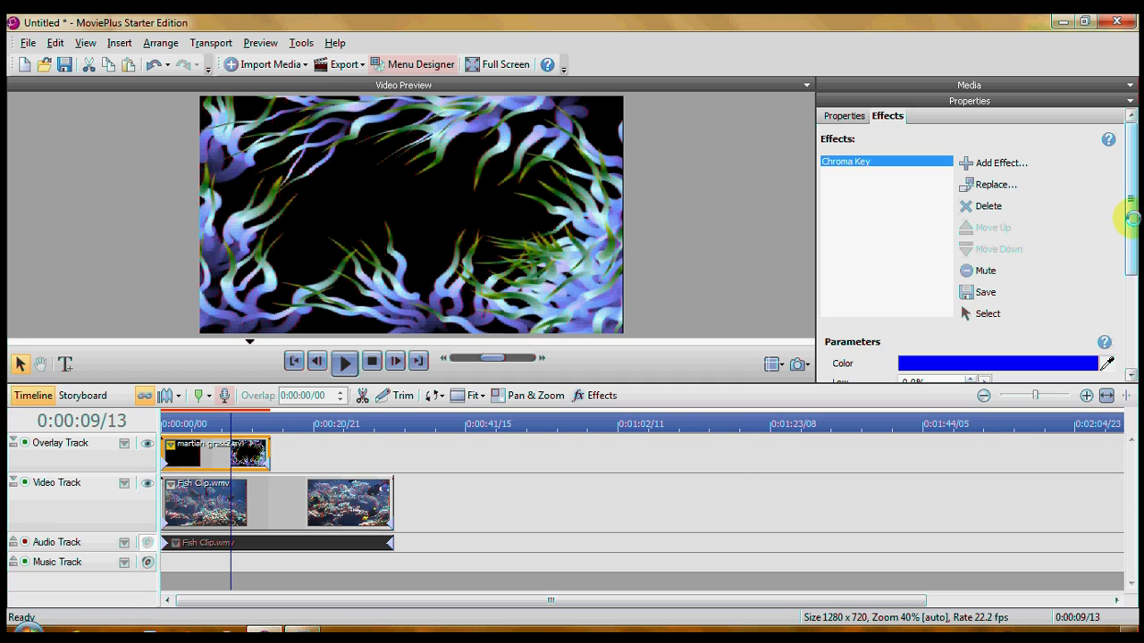
{"action": "left_click_drag", "start_coordinate": [1126, 212], "coordinate": [1116, 289]}
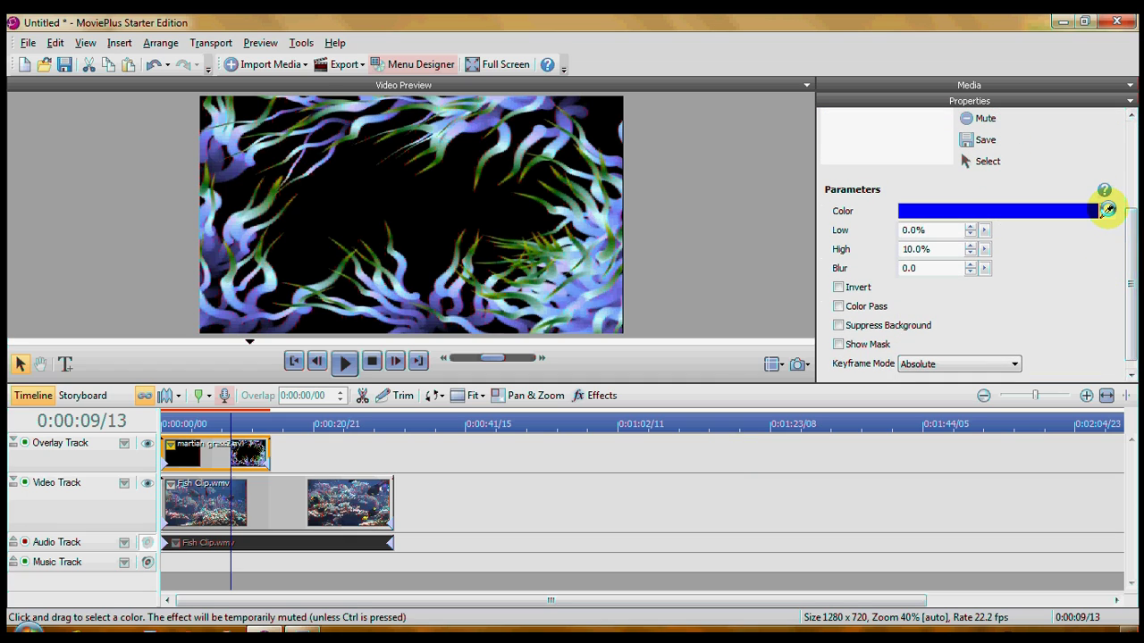
{"action": "left_click_drag", "start_coordinate": [1107, 210], "coordinate": [385, 194]}
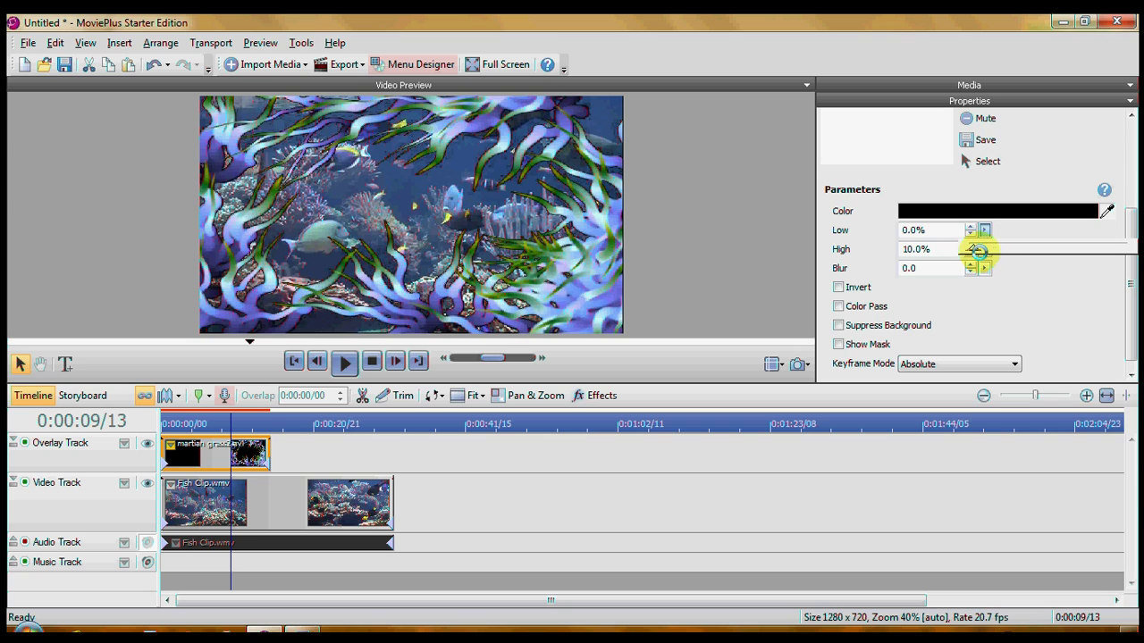
{"action": "mouse_move", "coordinate": [976, 248]}
{"action": "left_mouse_down"}
{"action": "mouse_move", "coordinate": [1025, 245]}
{"action": "mouse_move", "coordinate": [1004, 243]}
{"action": "left_mouse_up"}
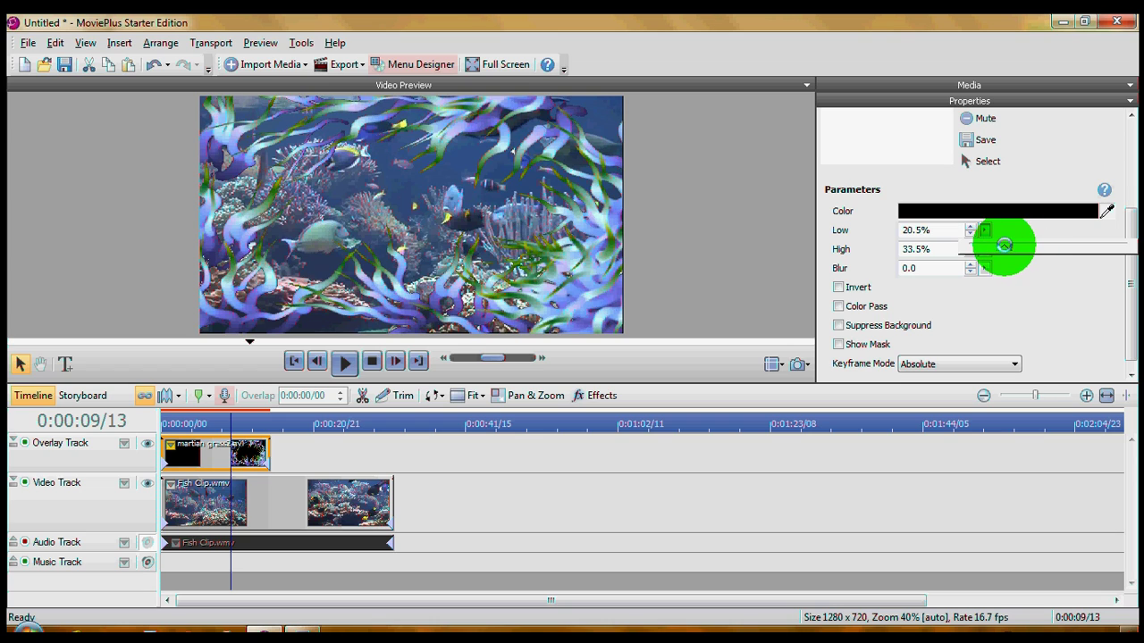
{"action": "left_click", "coordinate": [985, 249]}
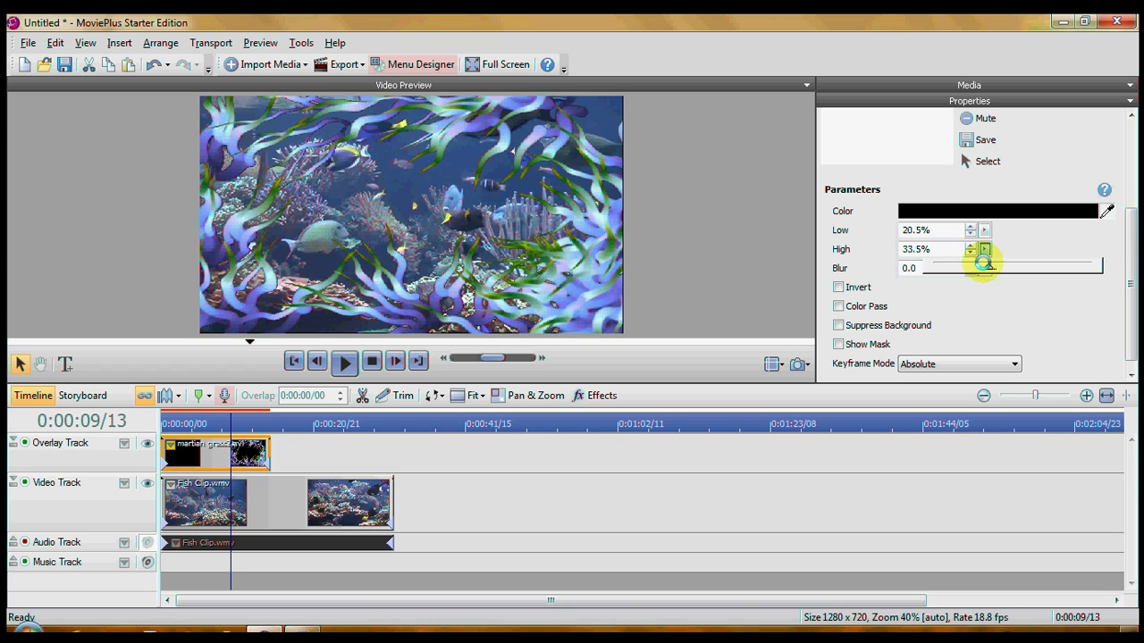
{"action": "mouse_move", "coordinate": [983, 265]}
{"action": "left_mouse_down"}
{"action": "mouse_move", "coordinate": [956, 268]}
{"action": "mouse_move", "coordinate": [1002, 265]}
{"action": "left_mouse_up"}
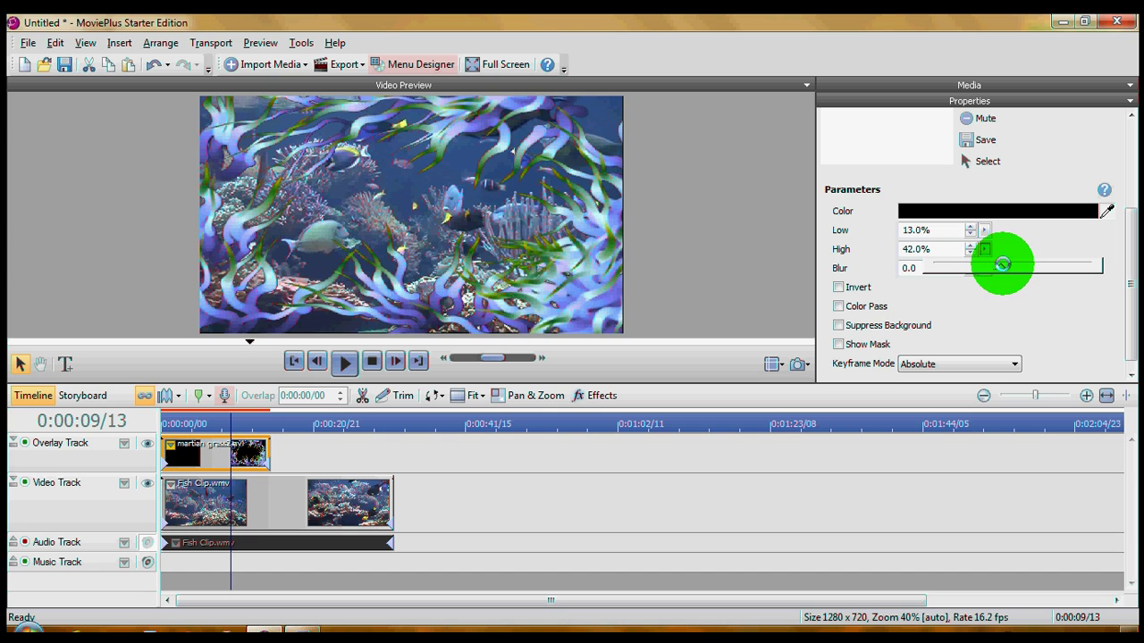
{"action": "left_click_drag", "start_coordinate": [1002, 264], "coordinate": [1003, 265]}
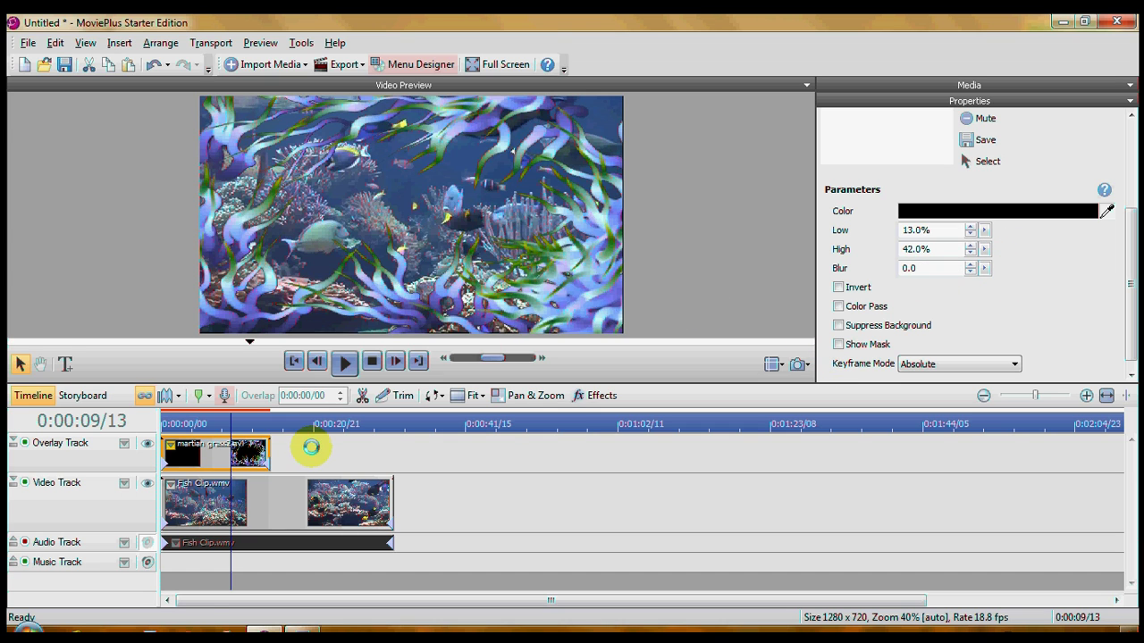
- Preview the keyed grass overlay from the start, then trim it to end at 0:00:15/00
{"action": "left_click", "coordinate": [344, 362]}
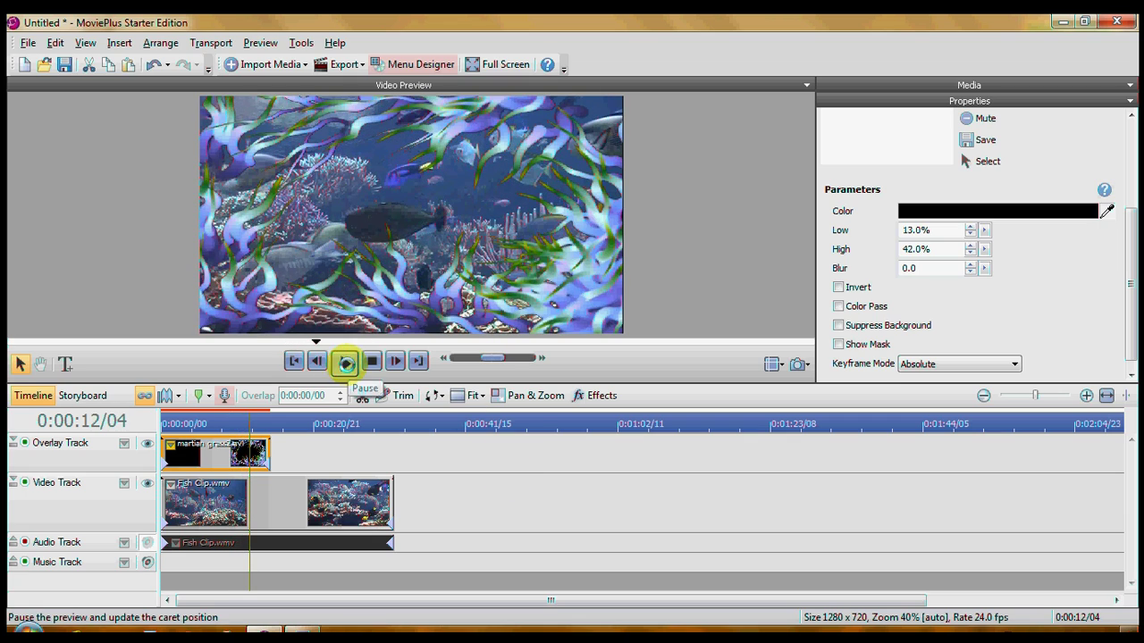
{"action": "left_click", "coordinate": [346, 362]}
{"action": "left_click", "coordinate": [170, 423]}
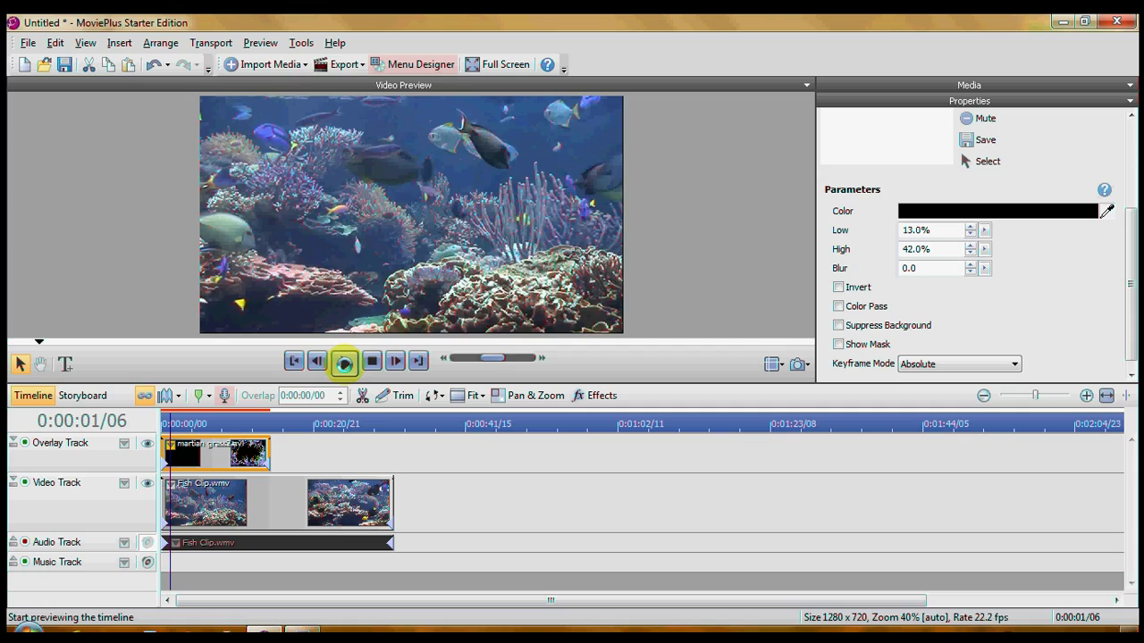
{"action": "left_click", "coordinate": [344, 362]}
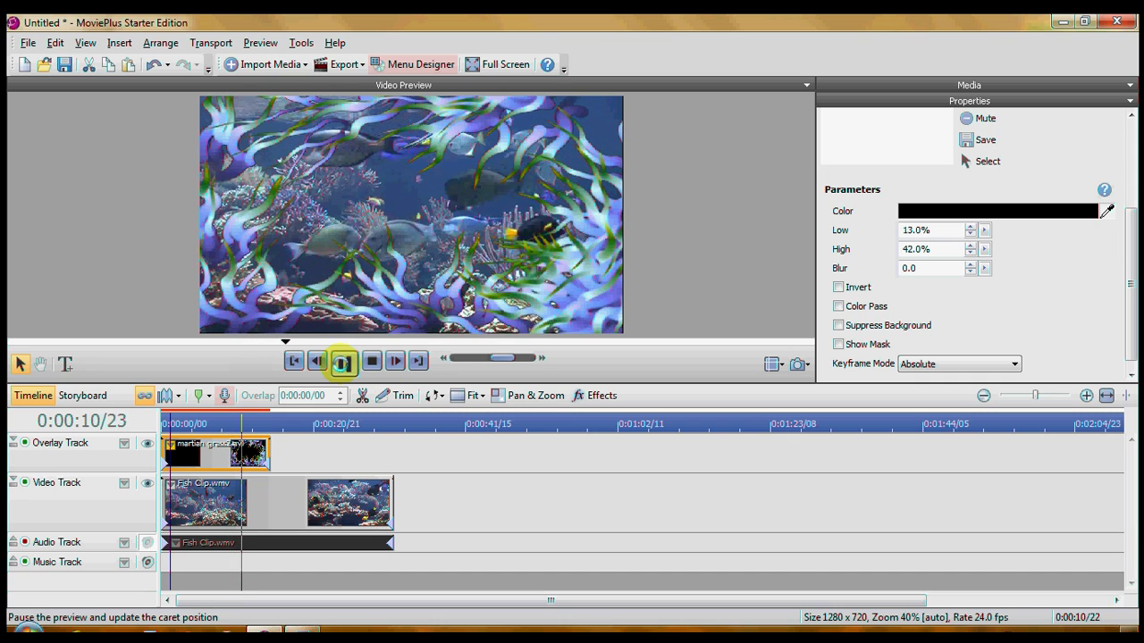
{"action": "left_click", "coordinate": [343, 362]}
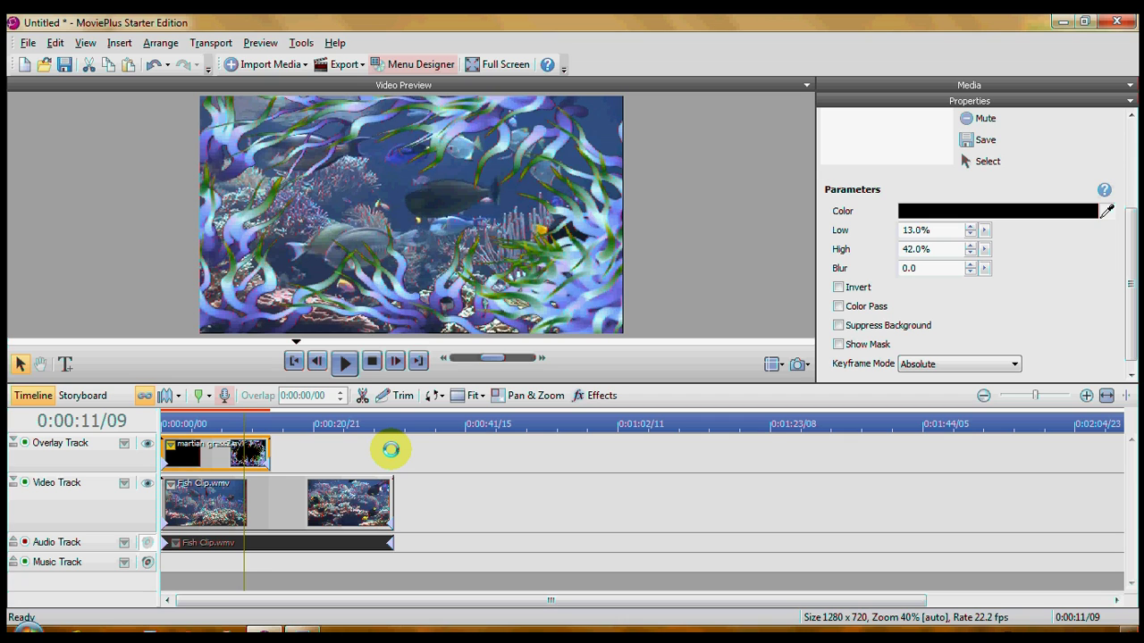
{"action": "left_click_drag", "start_coordinate": [268, 453], "coordinate": [301, 451]}
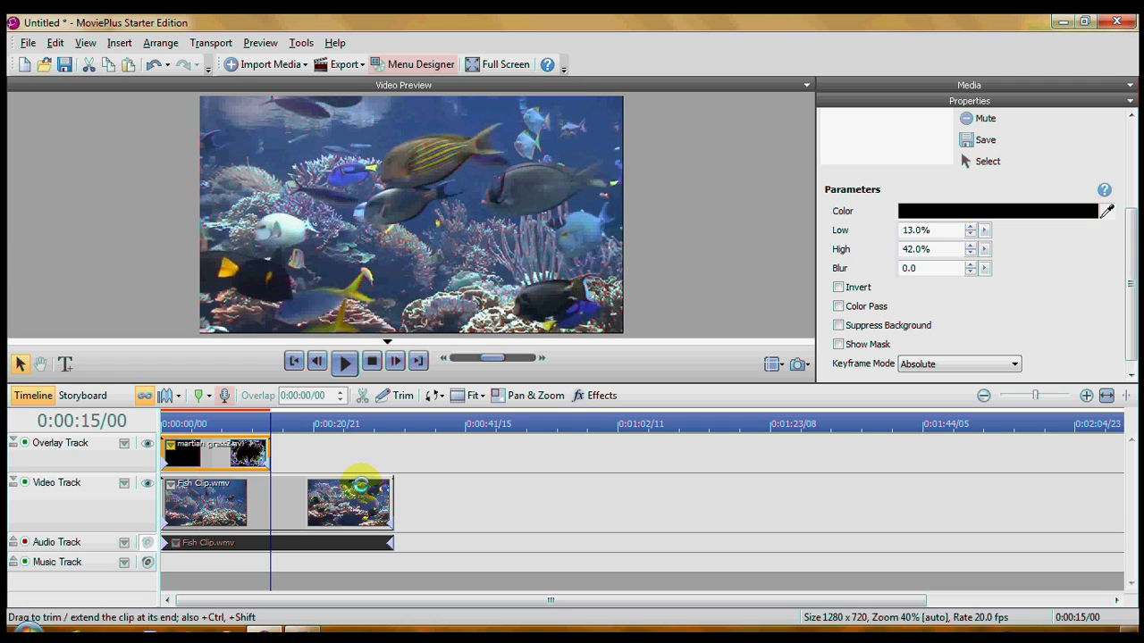
- Copy the keyed grass clip, paste it after the first, and preview frames 0:00:13/20 and 0:00:16/08
{"action": "right_click", "coordinate": [250, 457]}
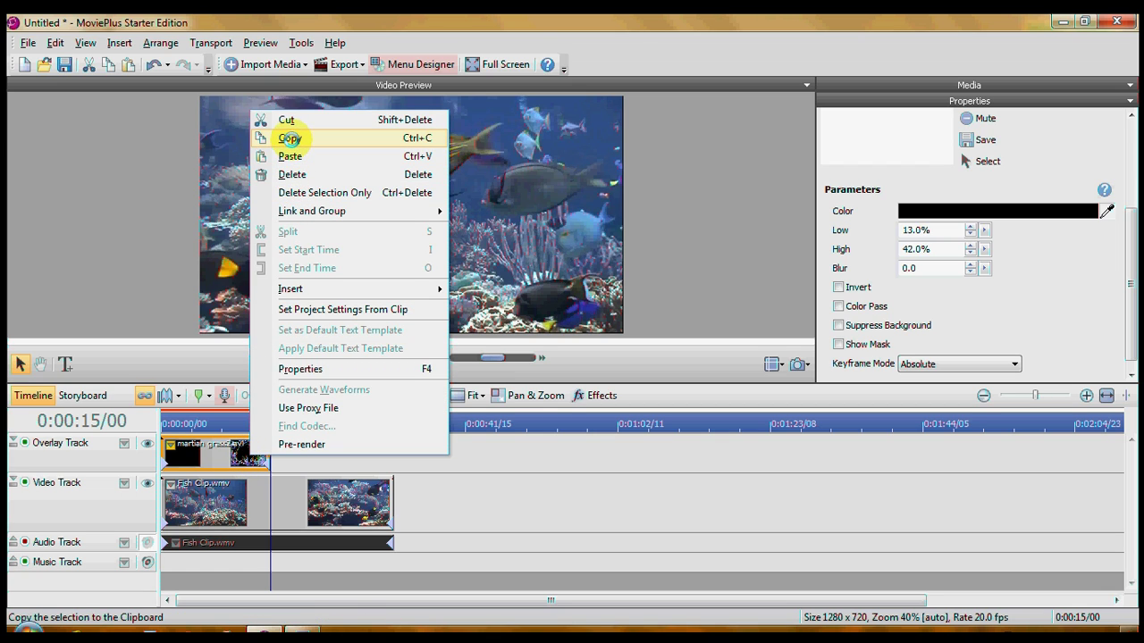
{"action": "left_click", "coordinate": [290, 139]}
{"action": "right_click", "coordinate": [330, 458]}
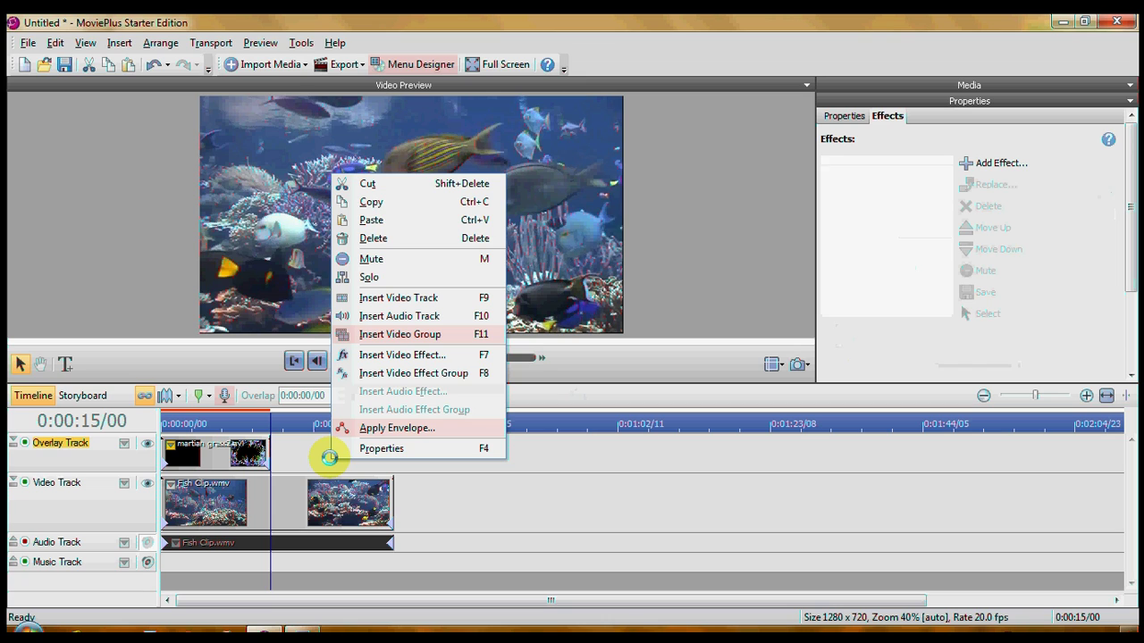
{"action": "left_click", "coordinate": [376, 220]}
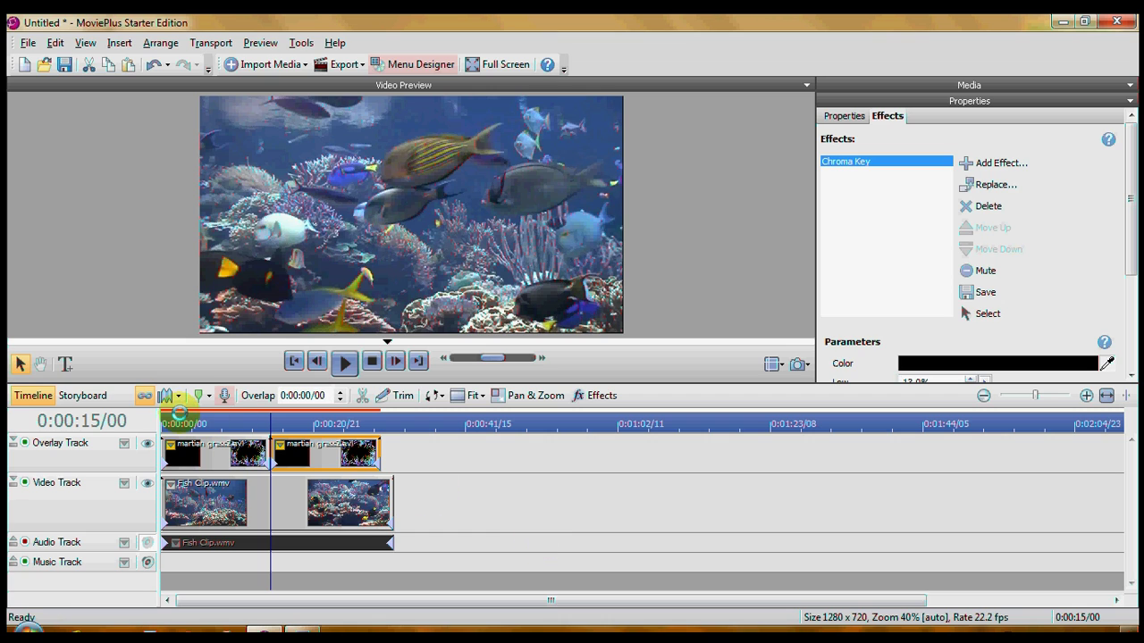
{"action": "left_click", "coordinate": [170, 416]}
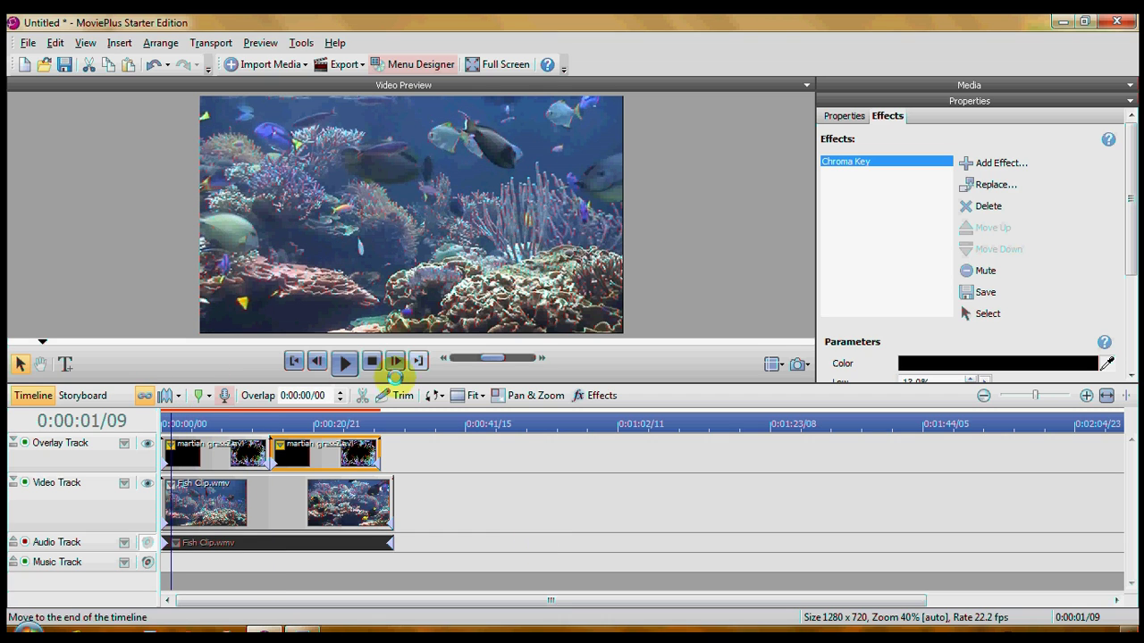
{"action": "left_click", "coordinate": [261, 423]}
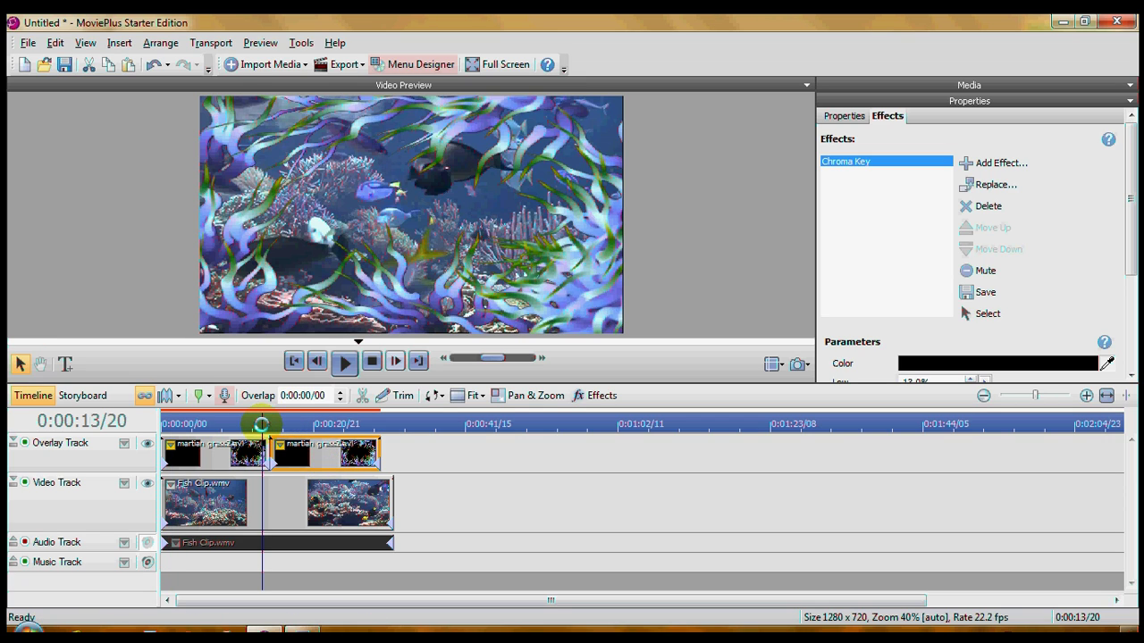
{"action": "left_click", "coordinate": [280, 423]}
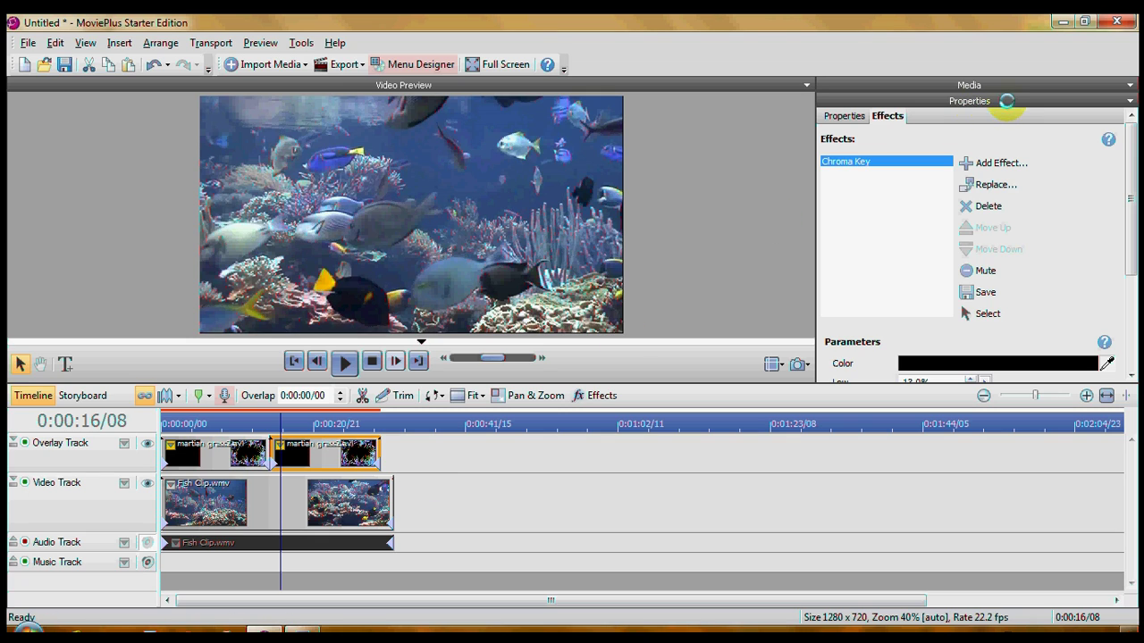
- Set martian grass2.avi to Reverse, then play from about 0:00:13 to check it
{"action": "left_click", "coordinate": [844, 116]}
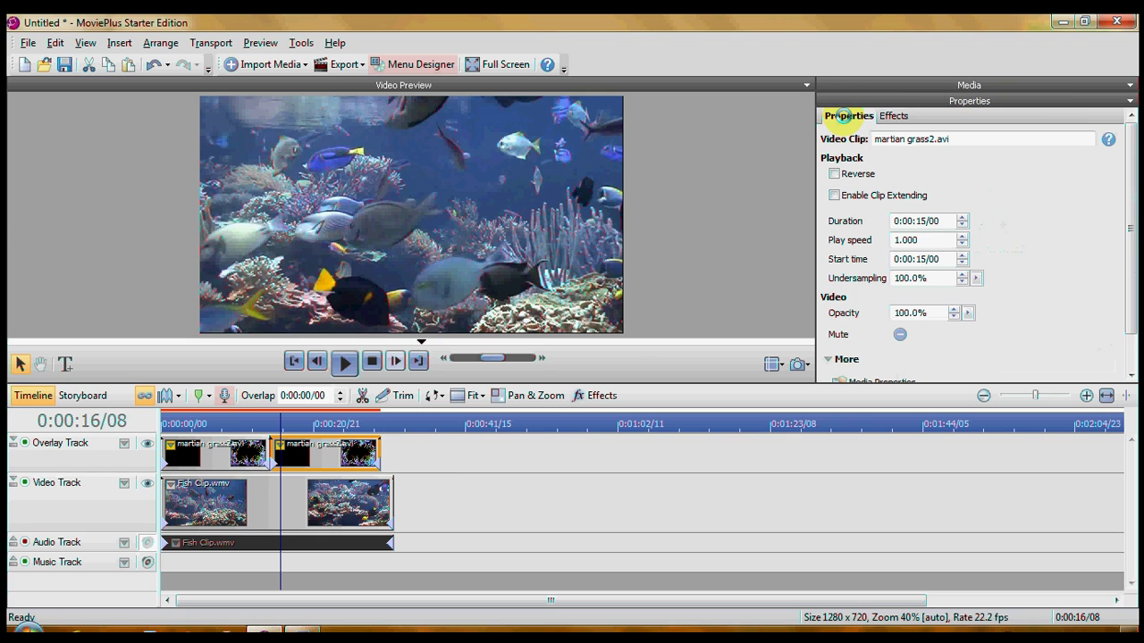
{"action": "left_click", "coordinate": [835, 174]}
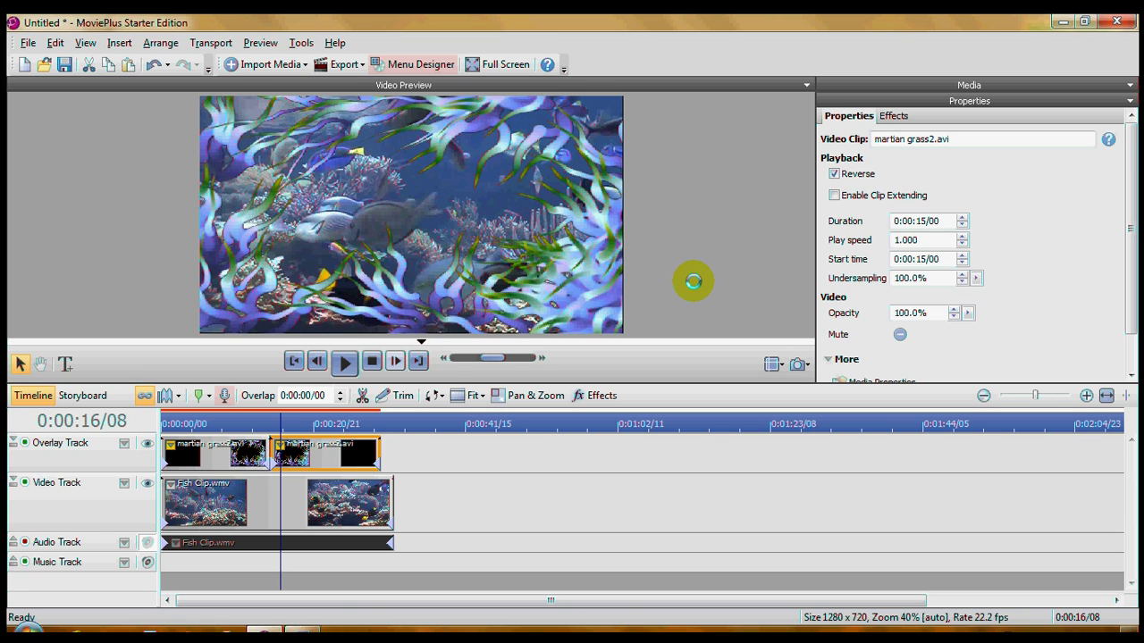
{"action": "left_click", "coordinate": [259, 419]}
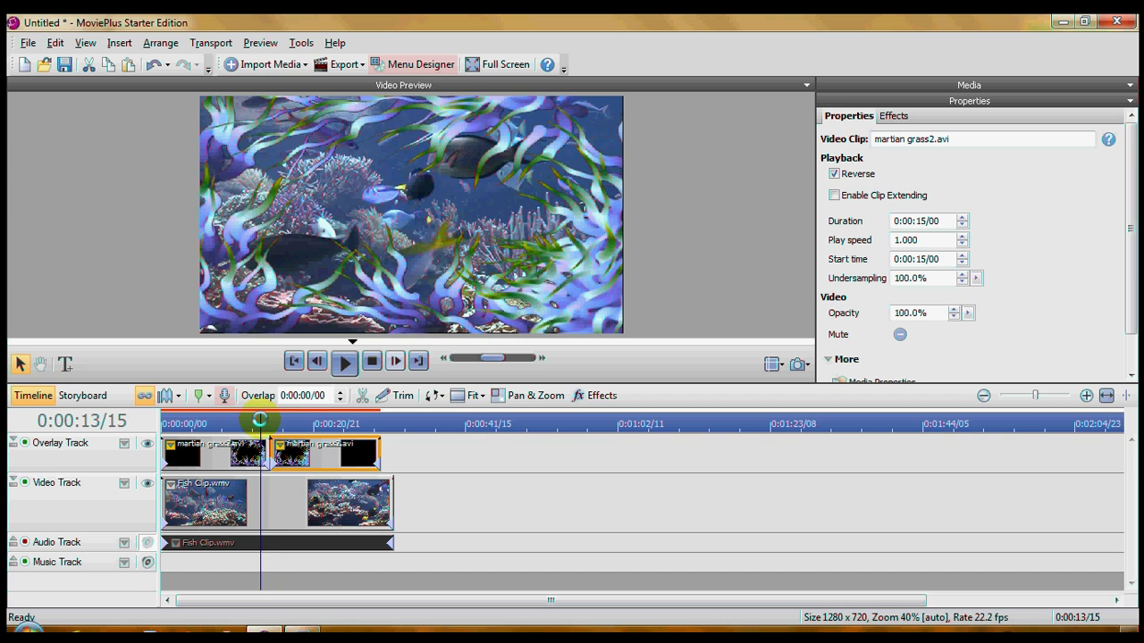
{"action": "left_click", "coordinate": [346, 361]}
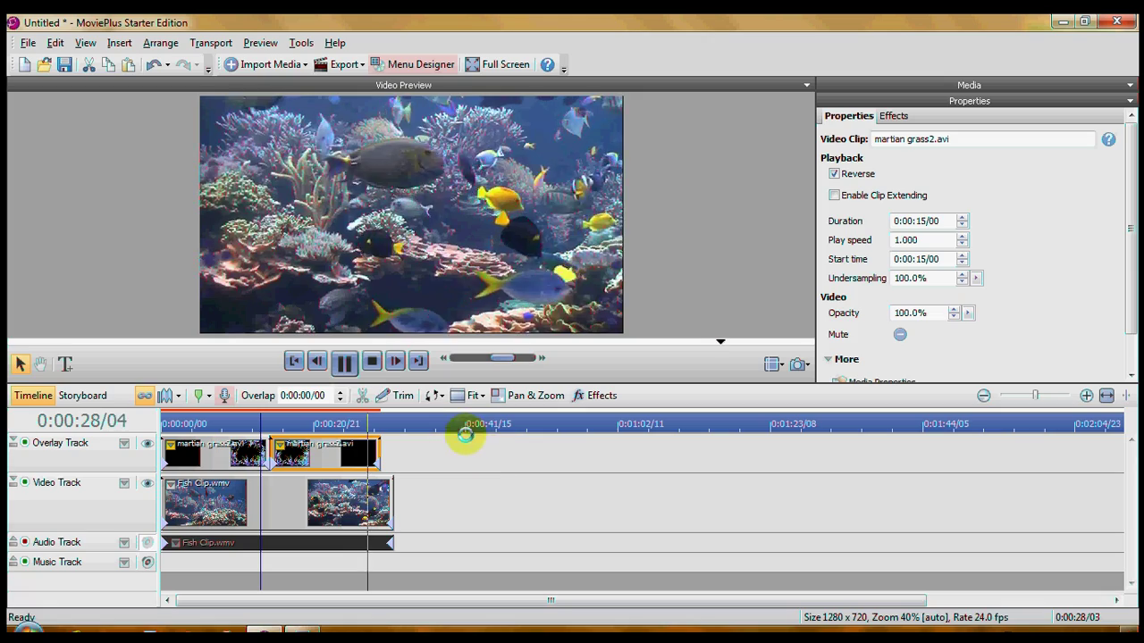
{"action": "left_click", "coordinate": [346, 362]}
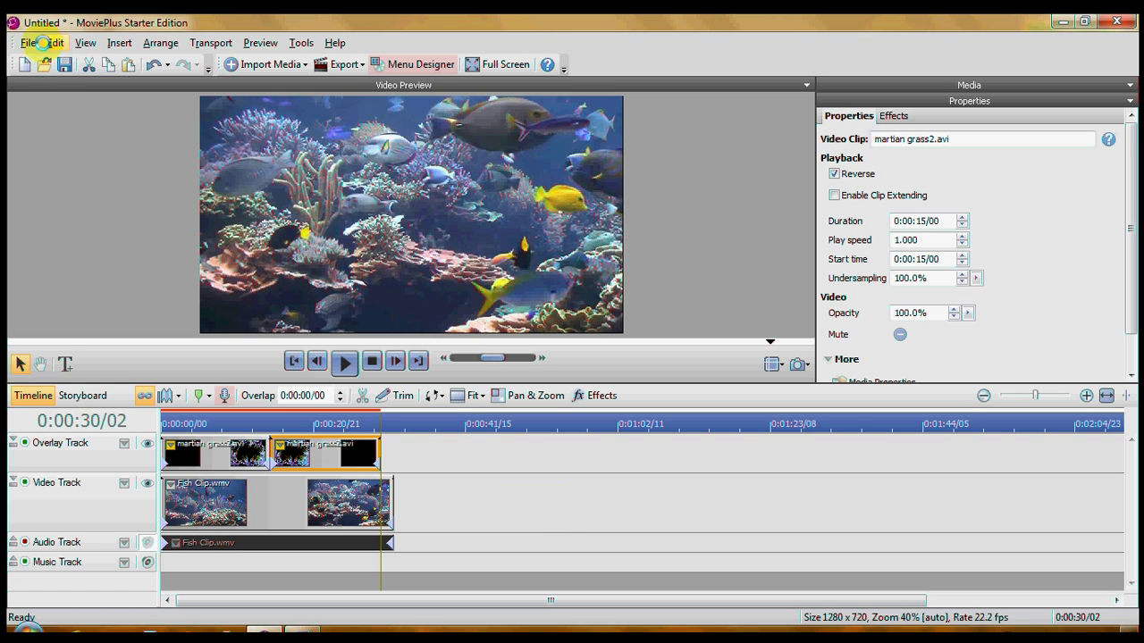
- Export the movie as a Windows Media audio and video (*.wmv) file
{"action": "left_click", "coordinate": [27, 44]}
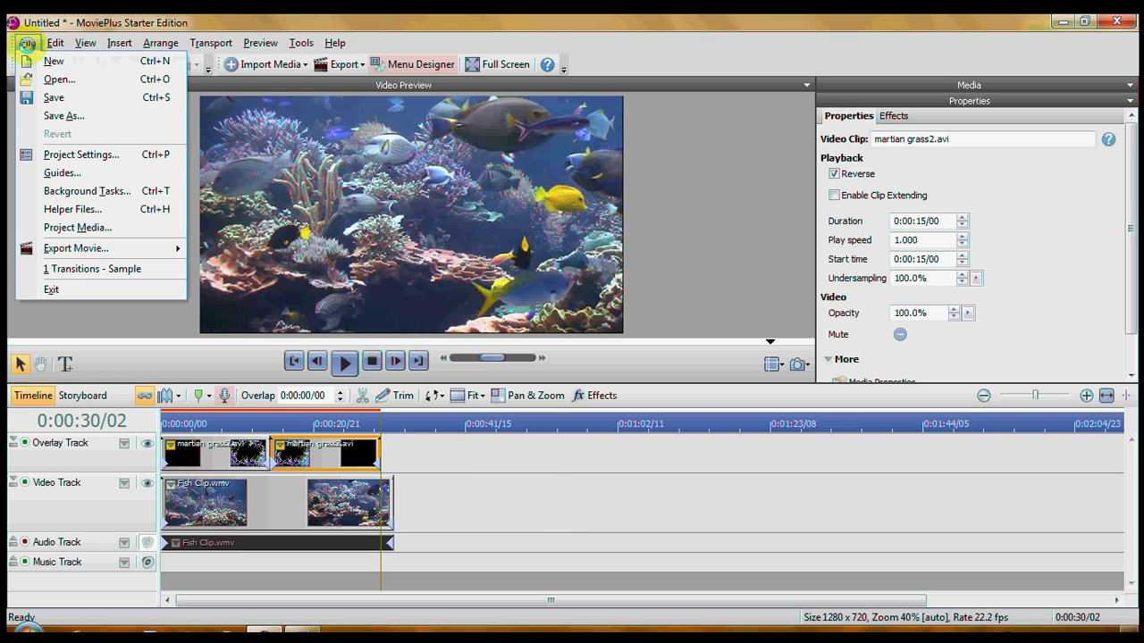
{"action": "mouse_move", "coordinate": [68, 248]}
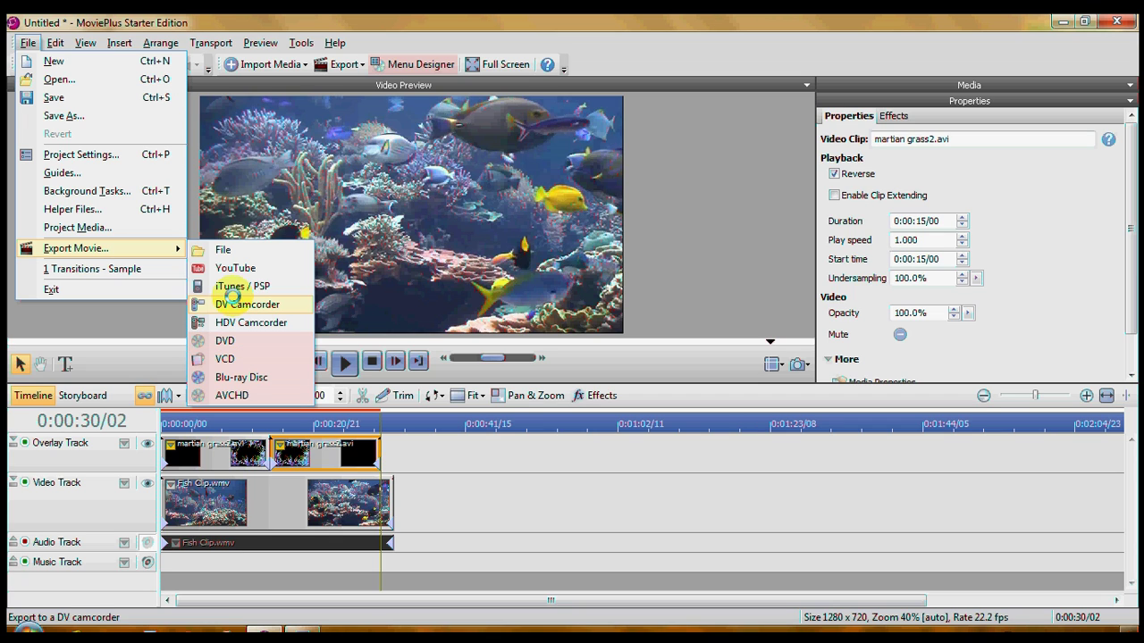
{"action": "left_click", "coordinate": [224, 249]}
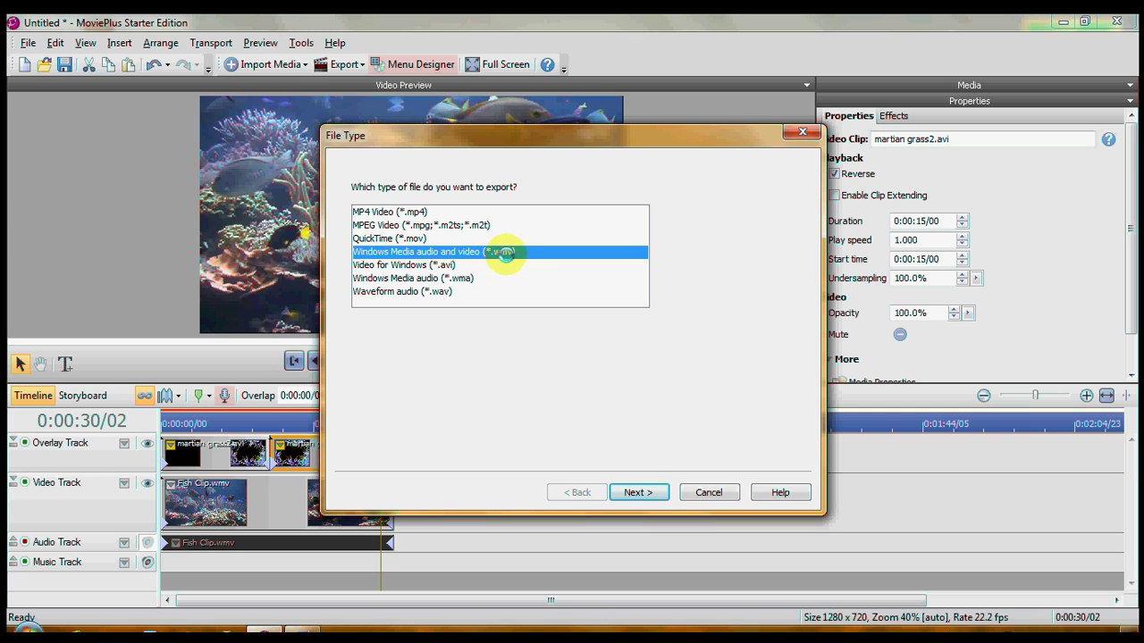
{"action": "left_click", "coordinate": [640, 493]}
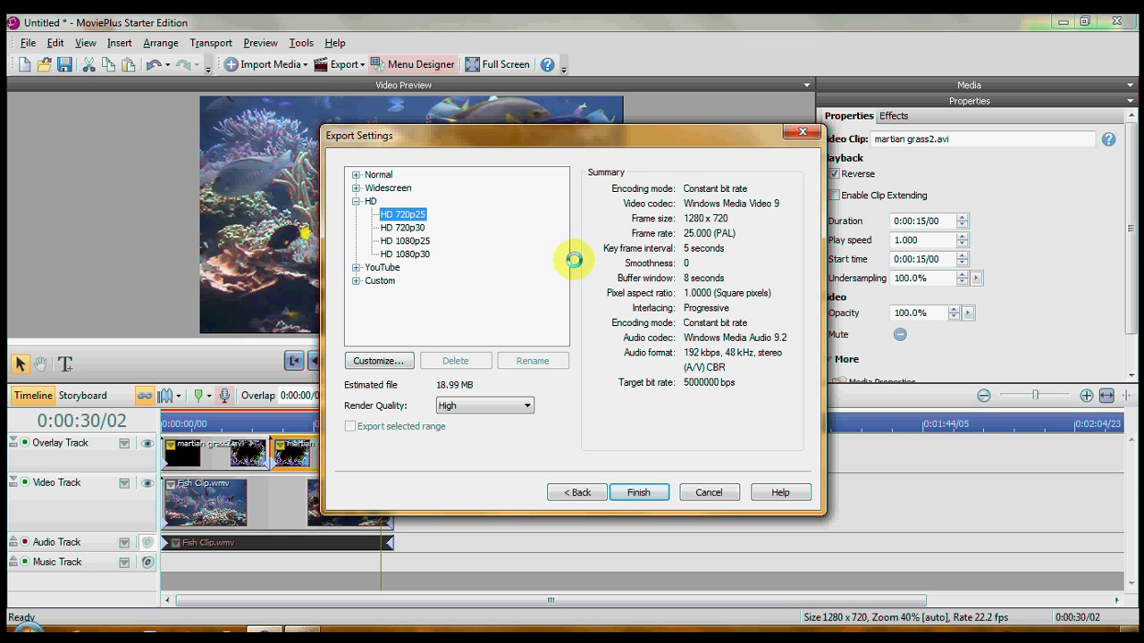
- Customize the HD 720p25 template to a 29.970 (NTSC) frame rate and save it
{"action": "left_click", "coordinate": [386, 359]}
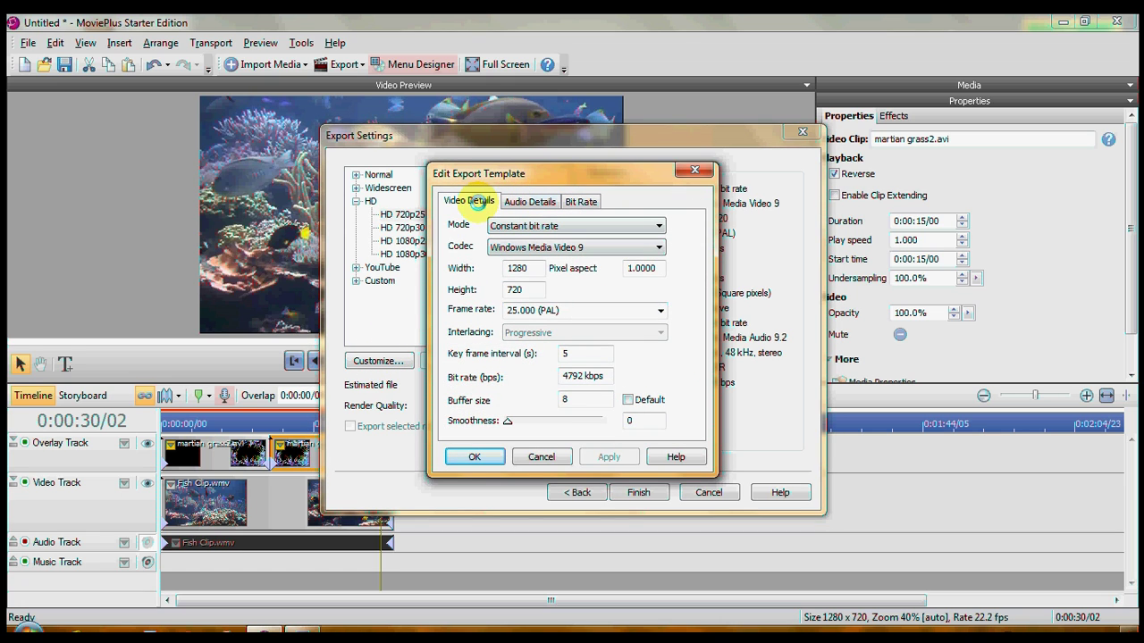
{"action": "left_click", "coordinate": [660, 310]}
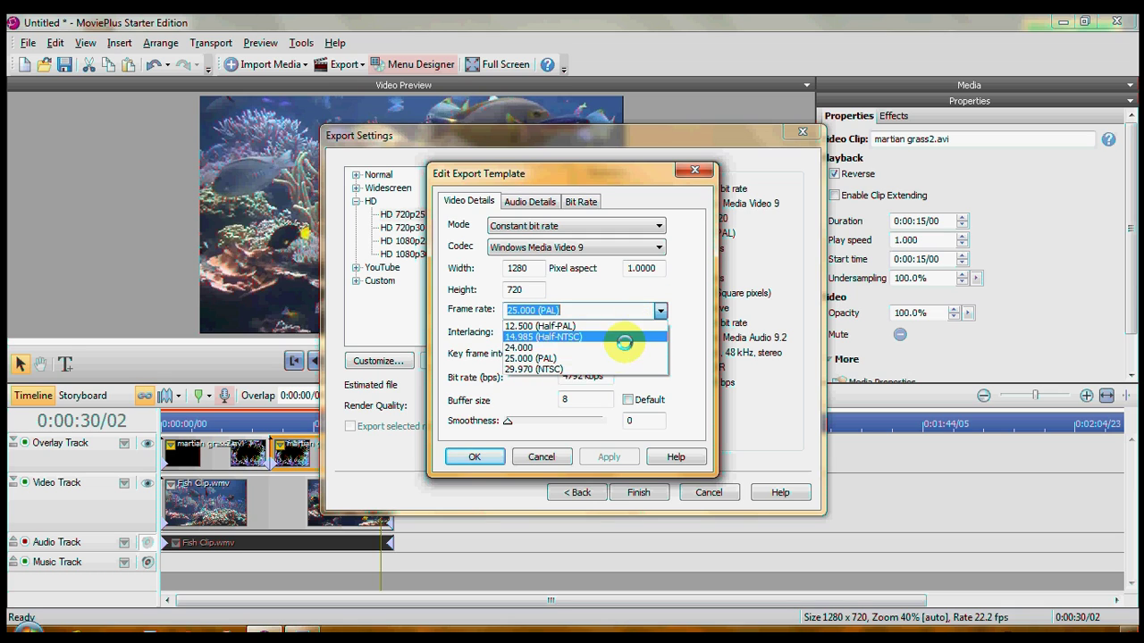
{"action": "left_click", "coordinate": [608, 368]}
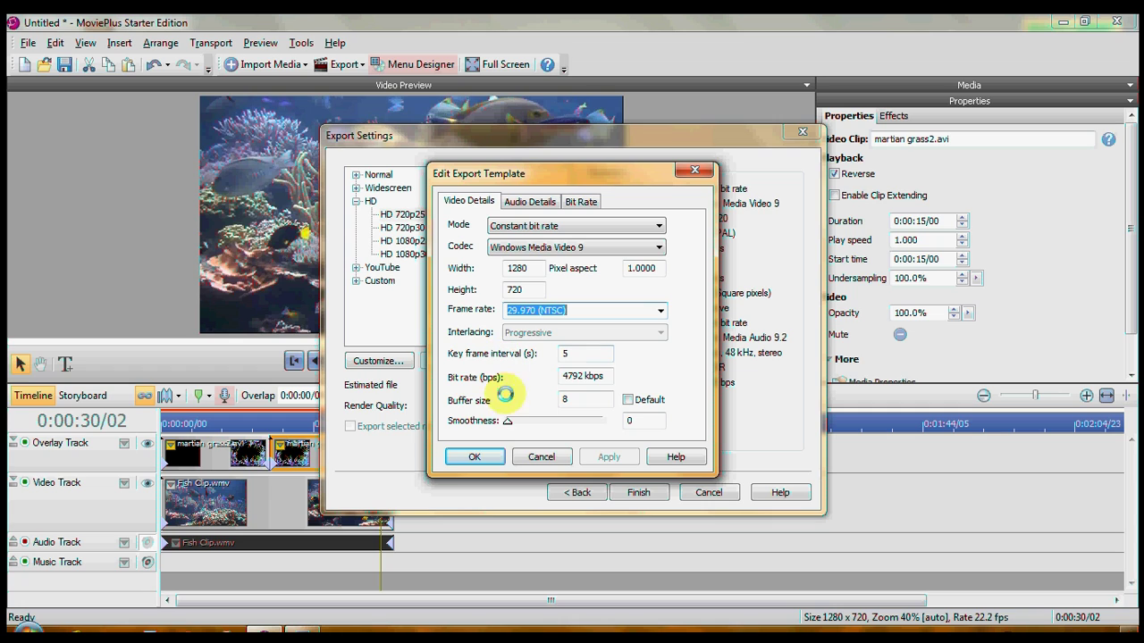
{"action": "left_click", "coordinate": [480, 456]}
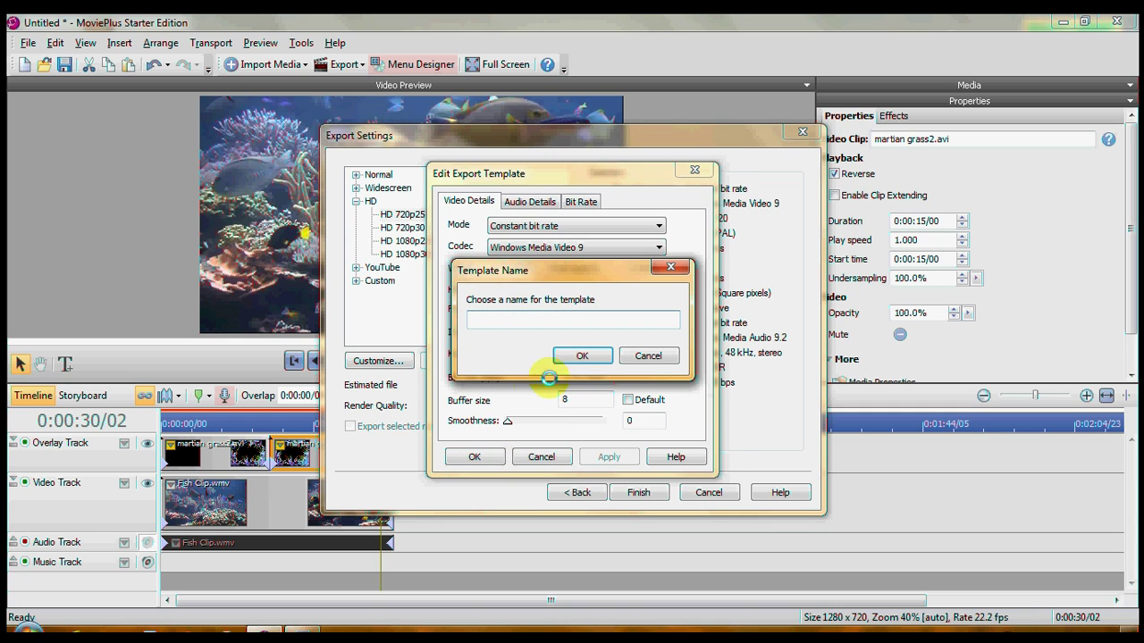
{"action": "left_click", "coordinate": [648, 355]}
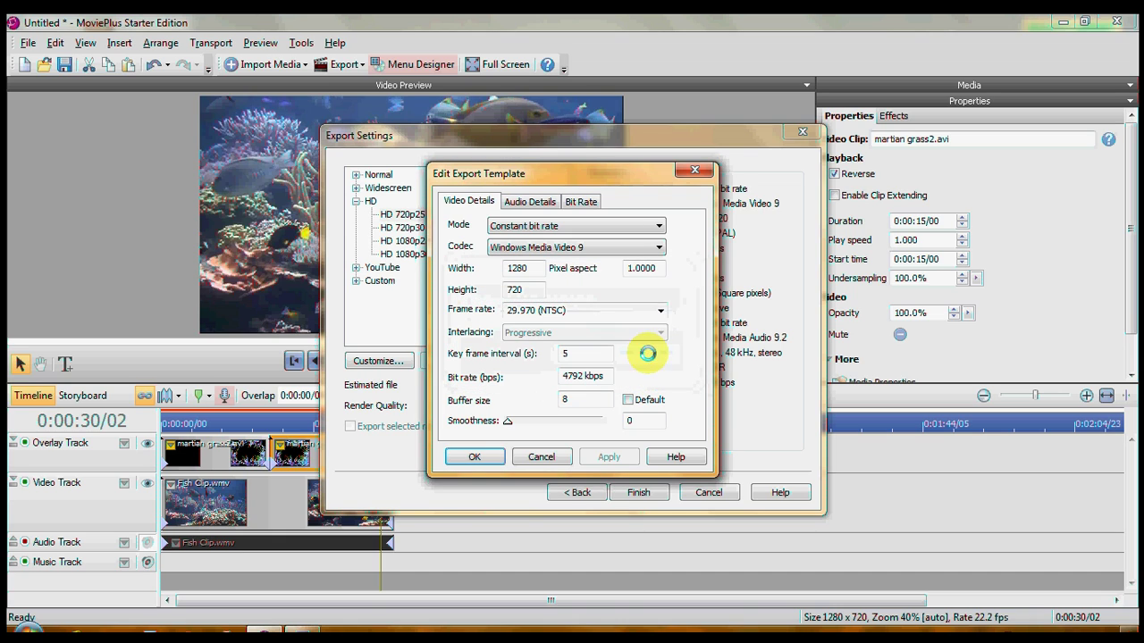
{"action": "left_click", "coordinate": [542, 457]}
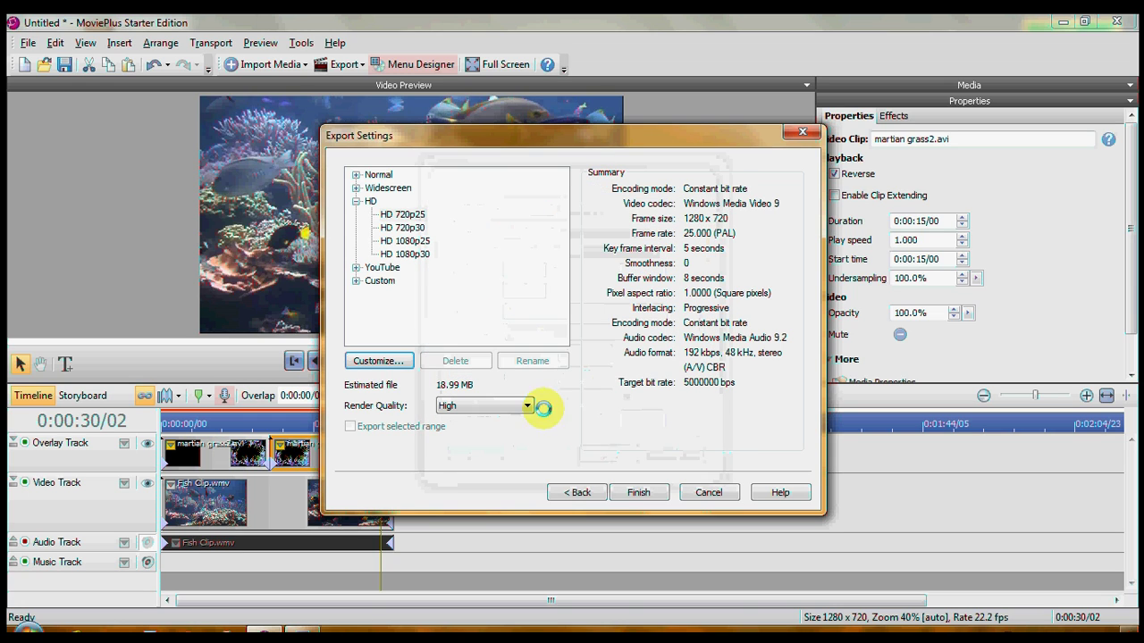
- Select the Custom US Video template with High render quality and continue to saving
{"action": "left_click", "coordinate": [355, 280]}
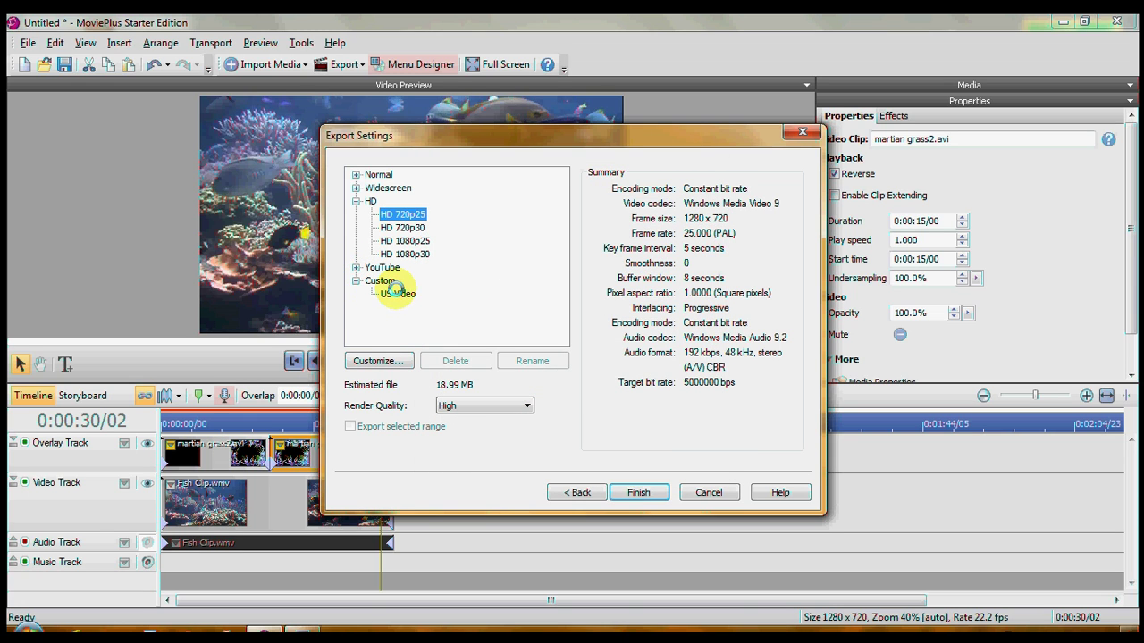
{"action": "left_click", "coordinate": [398, 293]}
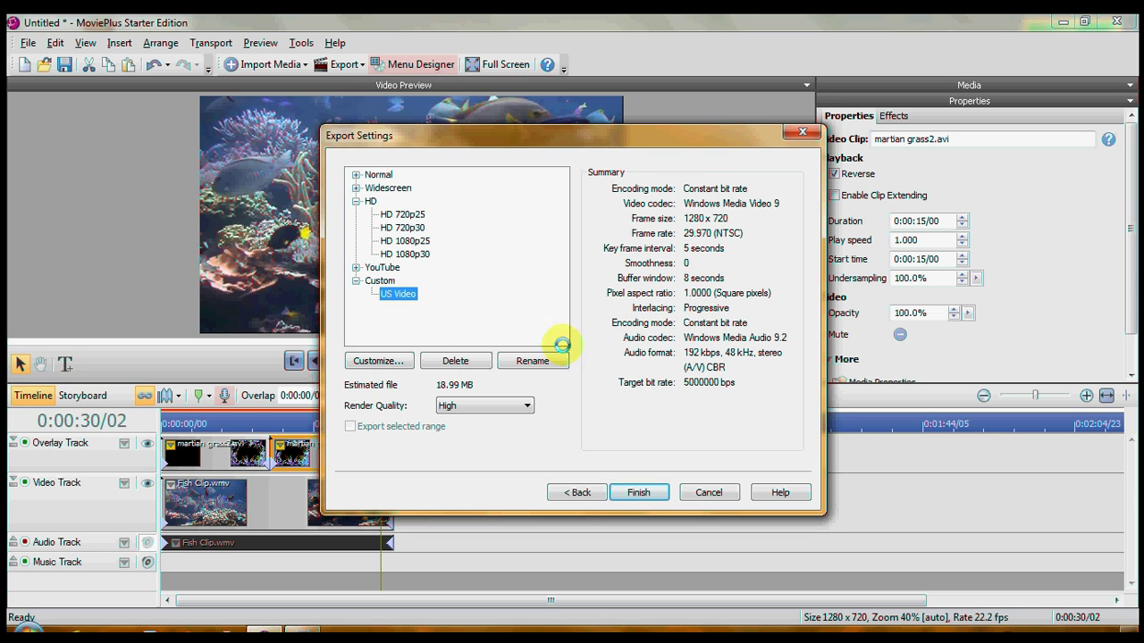
{"action": "left_click", "coordinate": [526, 405]}
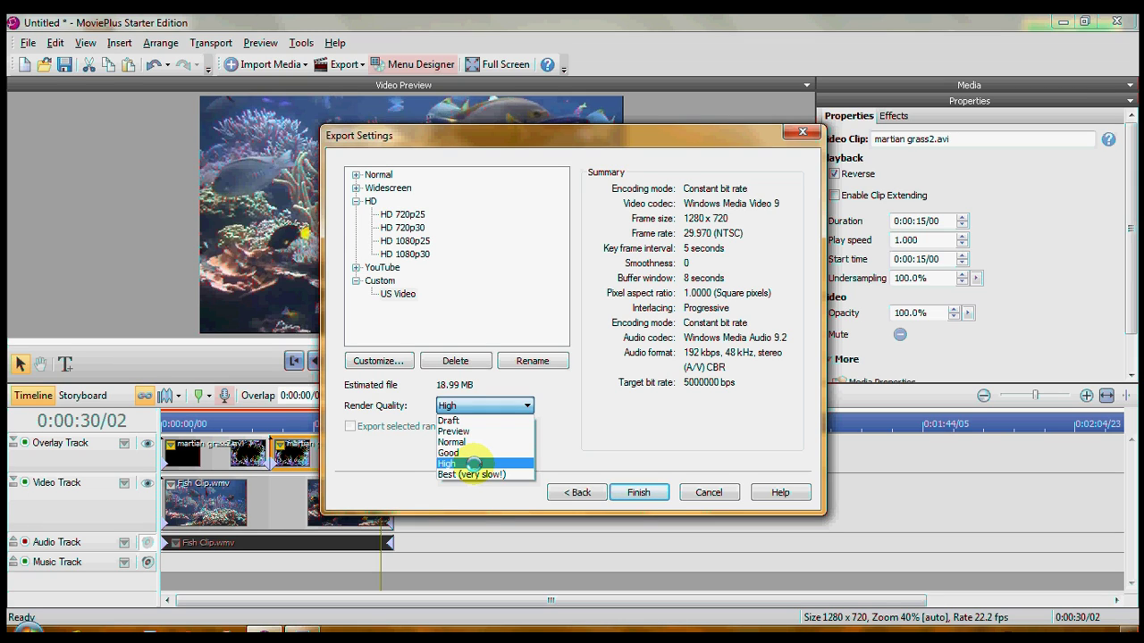
{"action": "left_click", "coordinate": [473, 464]}
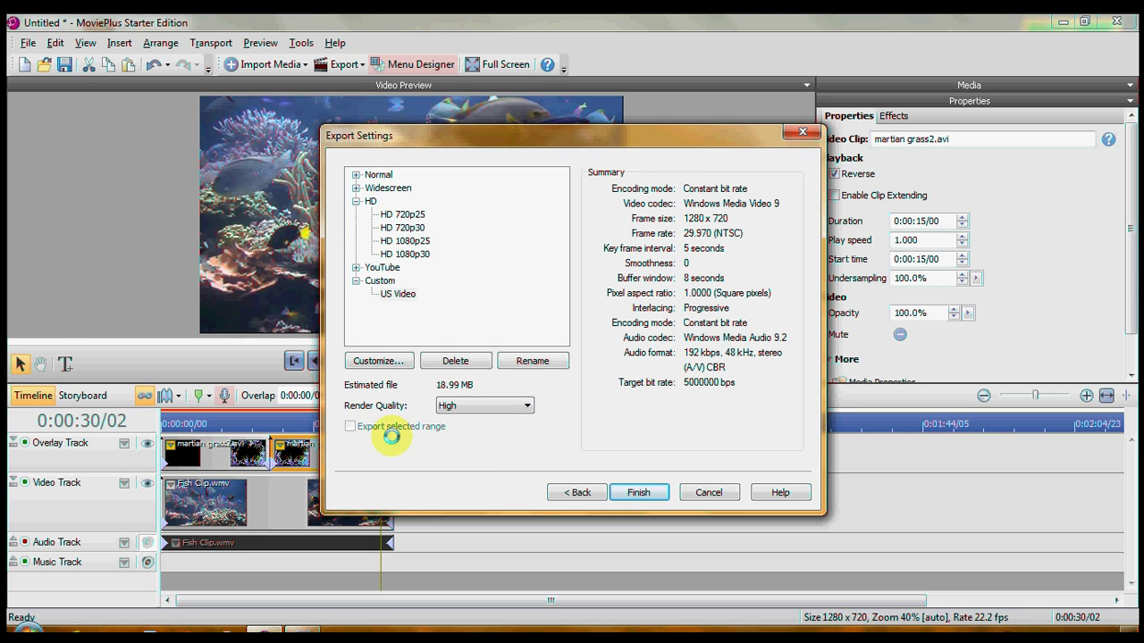
{"action": "left_click", "coordinate": [640, 492]}
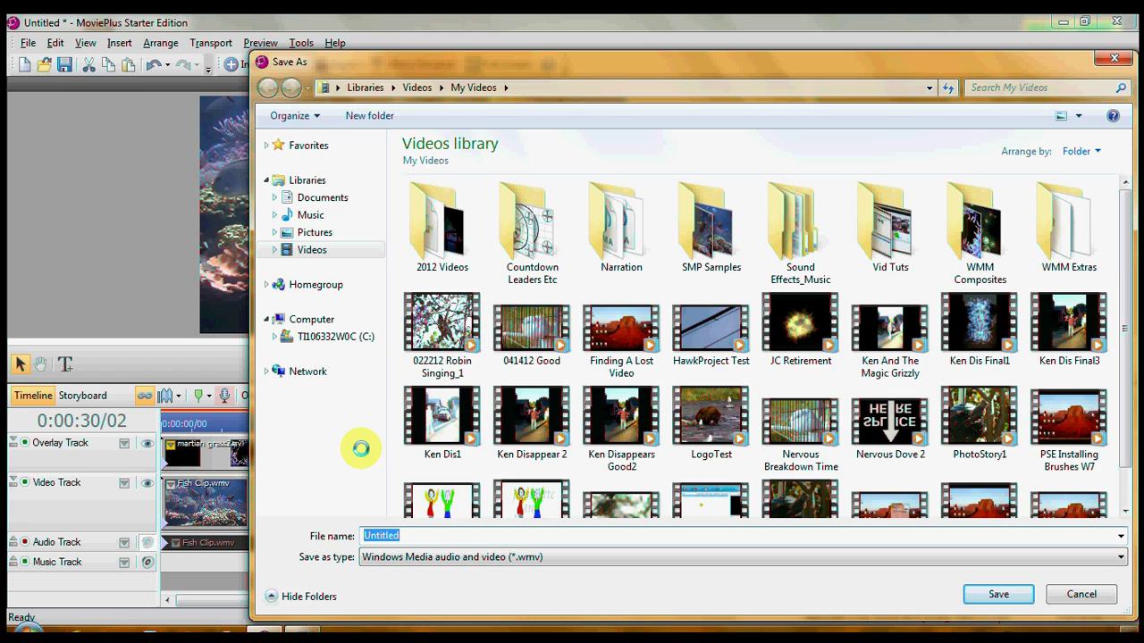
{"action": "type", "text": "C"}
{"action": "key", "text": "BackSpace"}
{"action": "type", "text": "Crom"}
{"action": "key", "text": "BackSpace"}
{"action": "key", "text": "BackSpace"}
{"action": "key", "text": "BackSpace"}
{"action": "type", "text": "hroma Keying"}
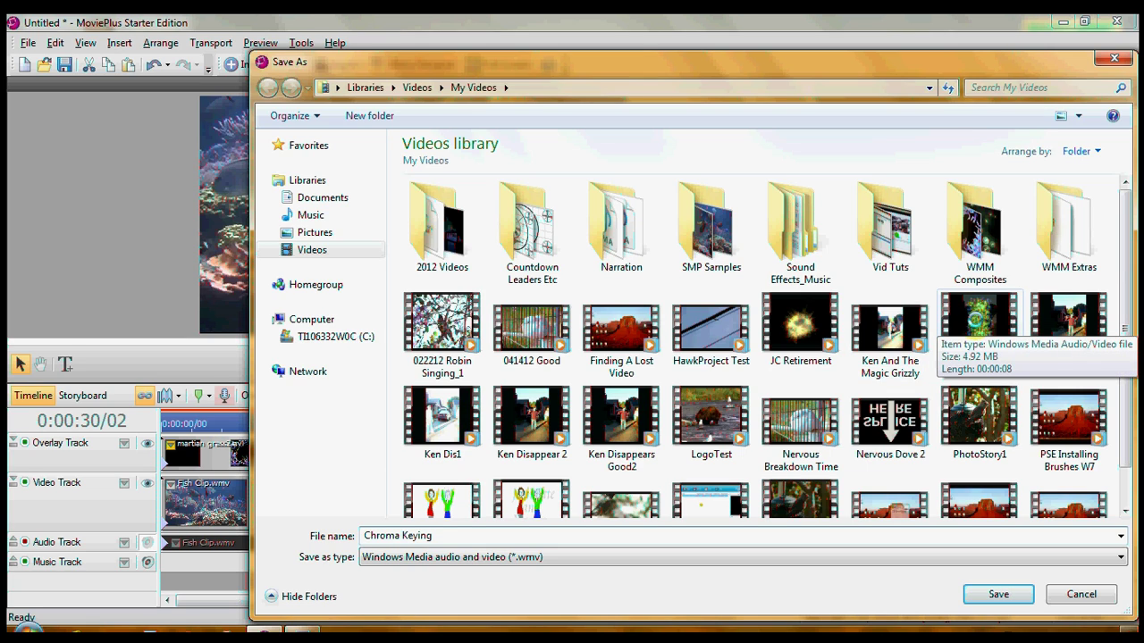
{"action": "left_click", "coordinate": [1080, 594]}
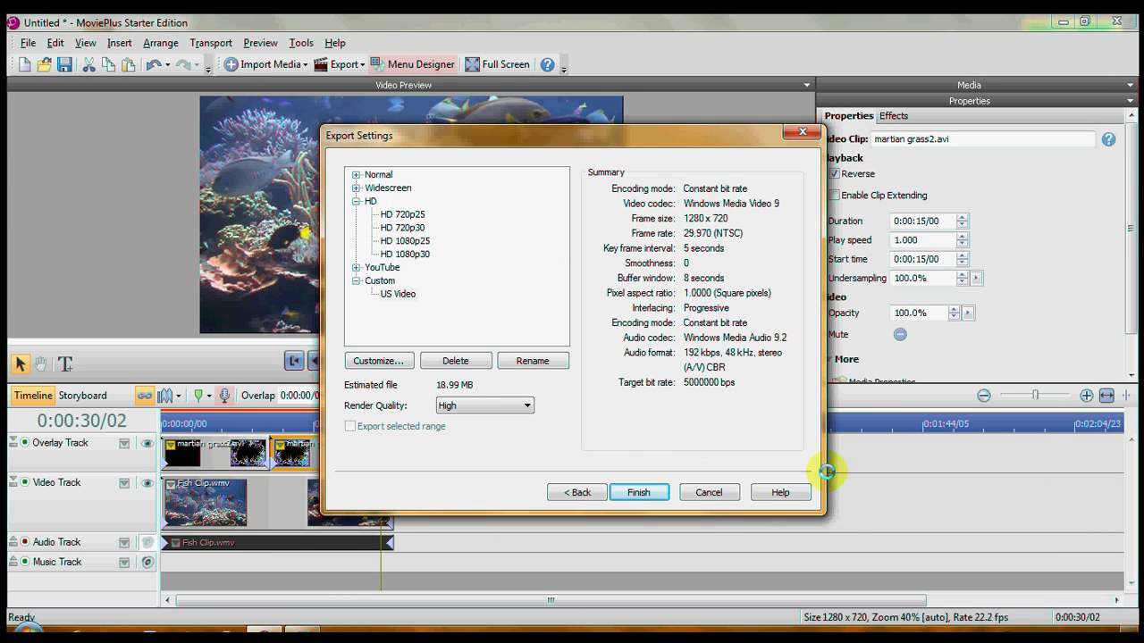
- Cancel the Export Settings dialog without exporting the movie
{"action": "left_click", "coordinate": [707, 492]}
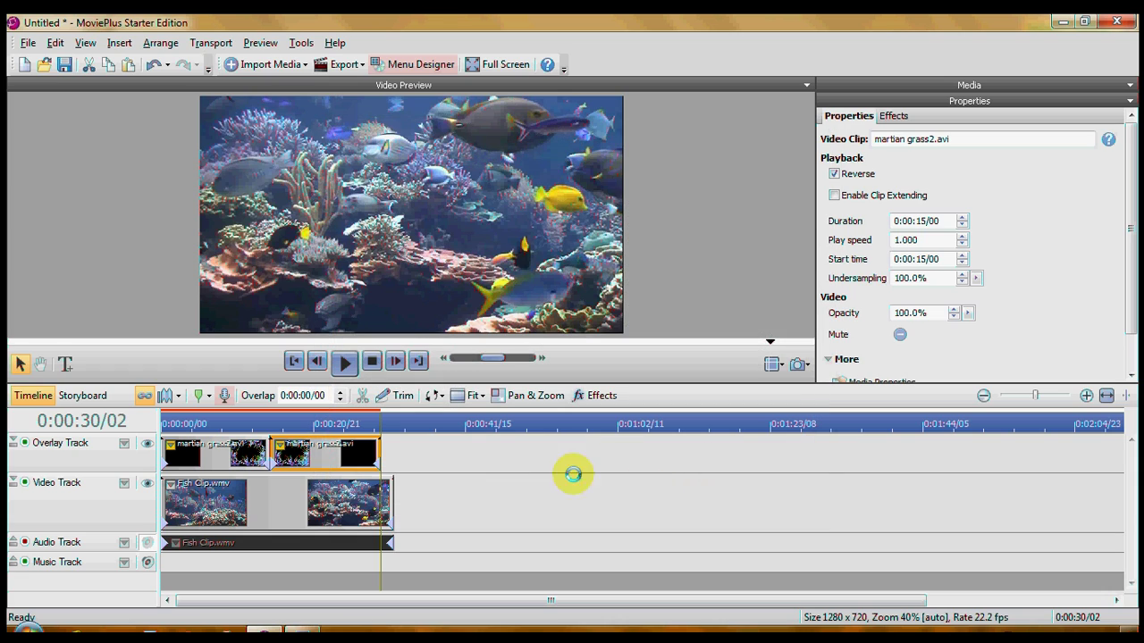